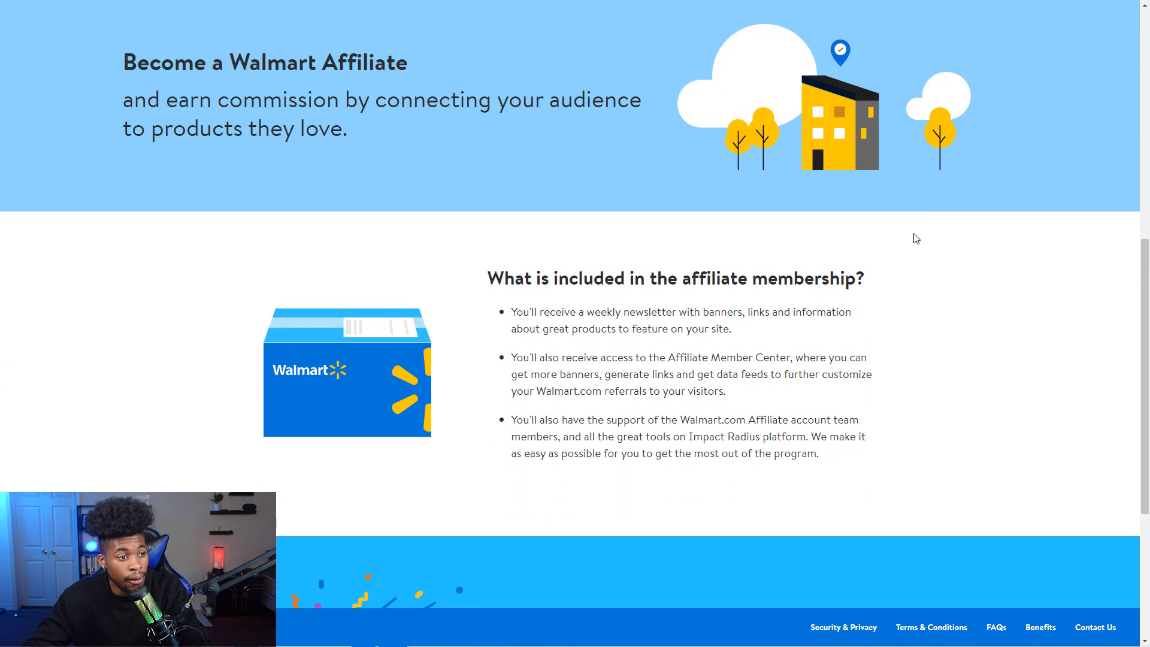
Step: Review the Walmart affiliate page's membership benefits, sign-up information and profit details
scroll(915, 238, up, 1)
scroll(915, 238, up, 2)
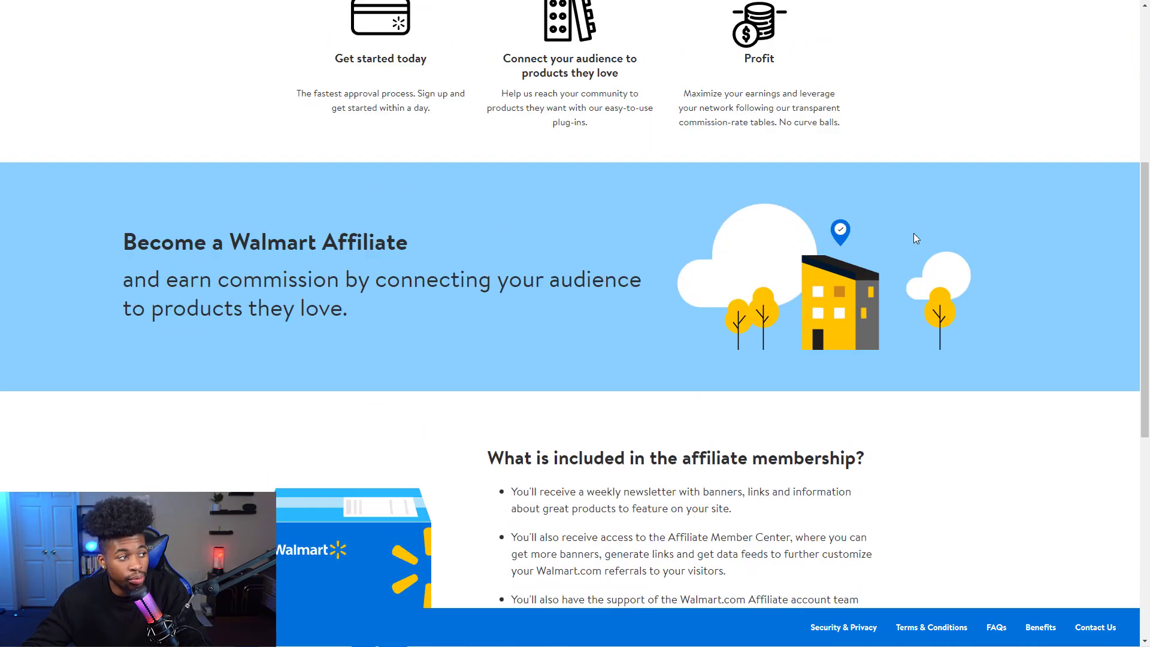
scroll(916, 238, up, 2)
scroll(915, 238, up, 4)
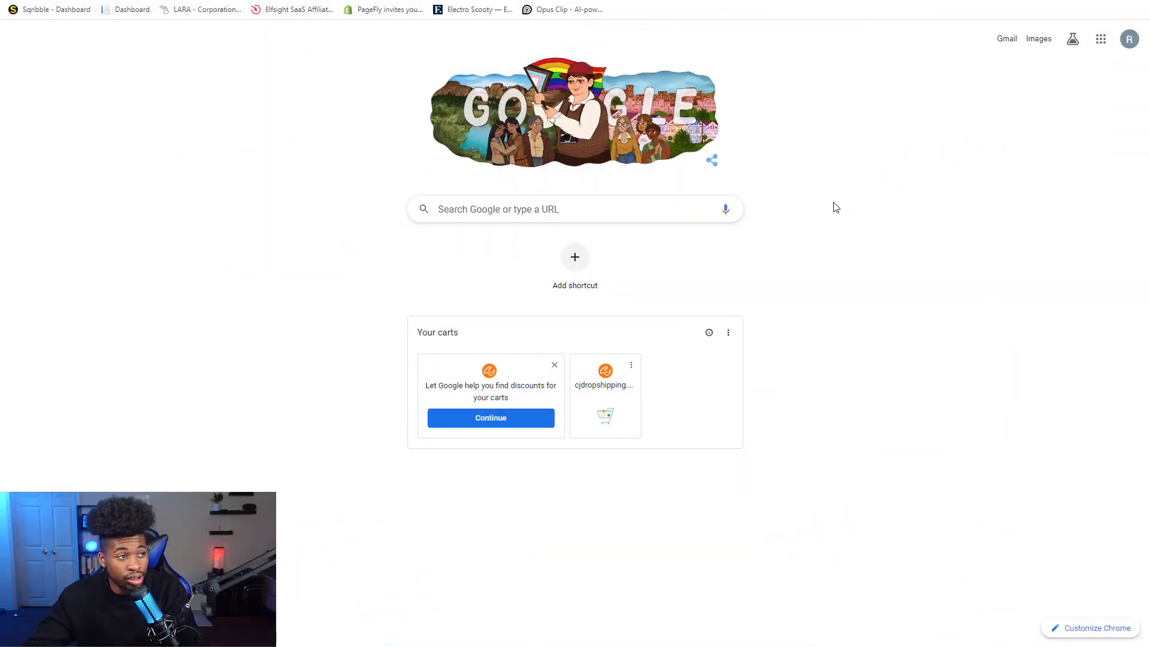
Step: Search Google for "nike affiliate program" and open the DCMnetwork page about signing up
click(605, 210)
text(nike)
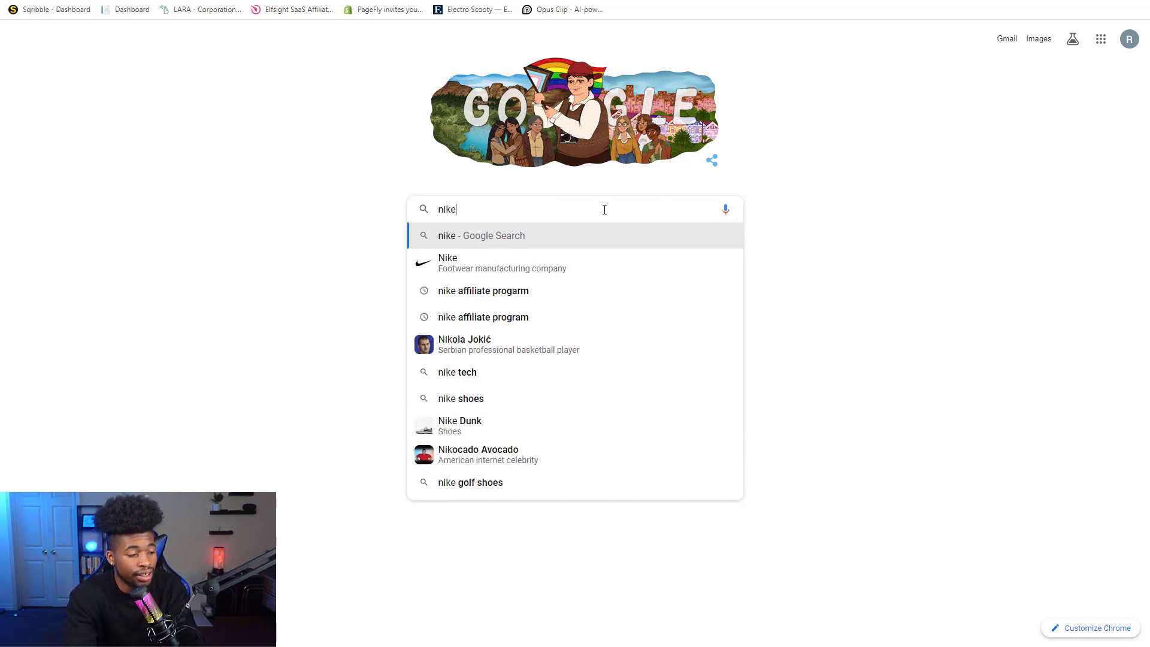
text( affilia)
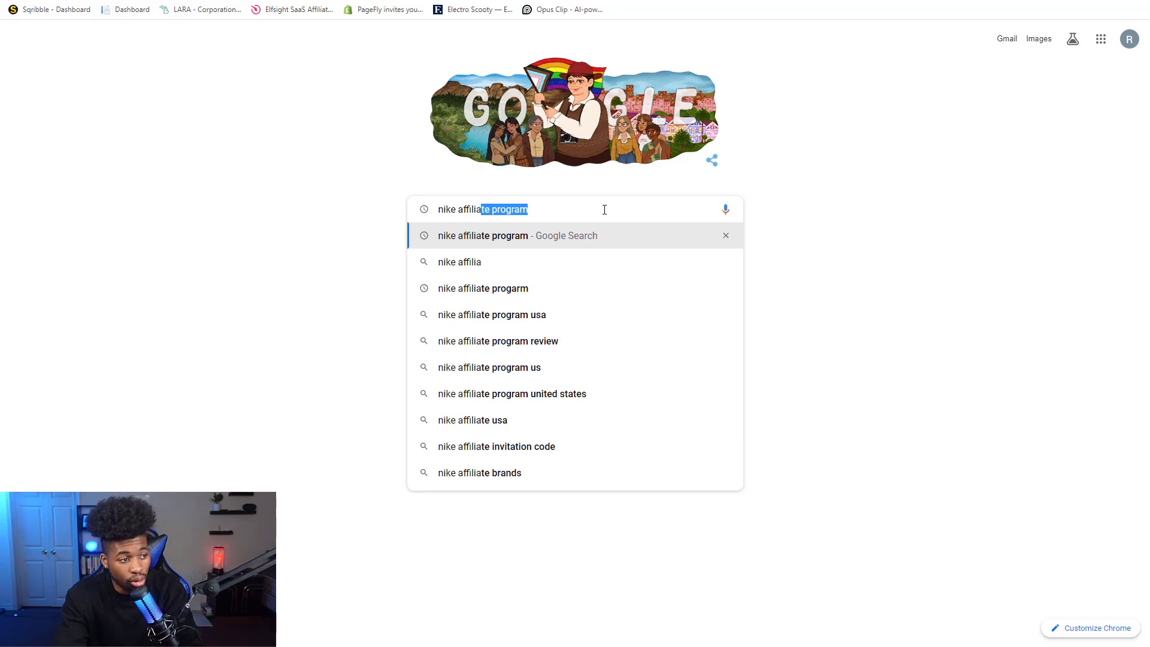
key(Return)
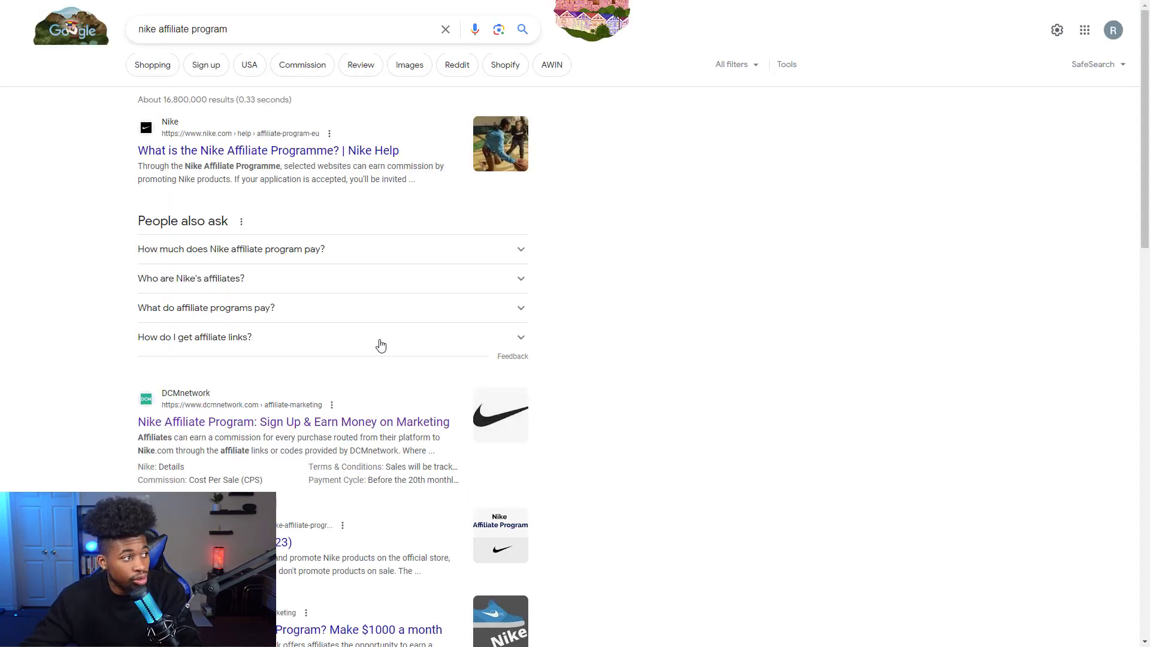
scroll(359, 346, down, 2)
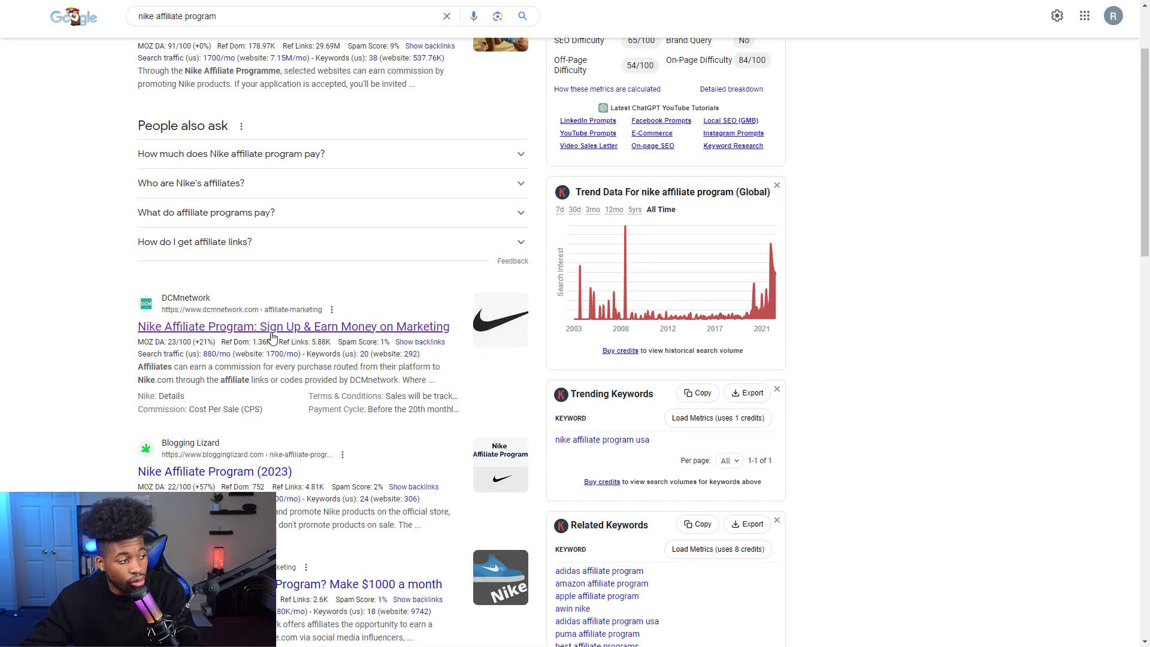
click(352, 330)
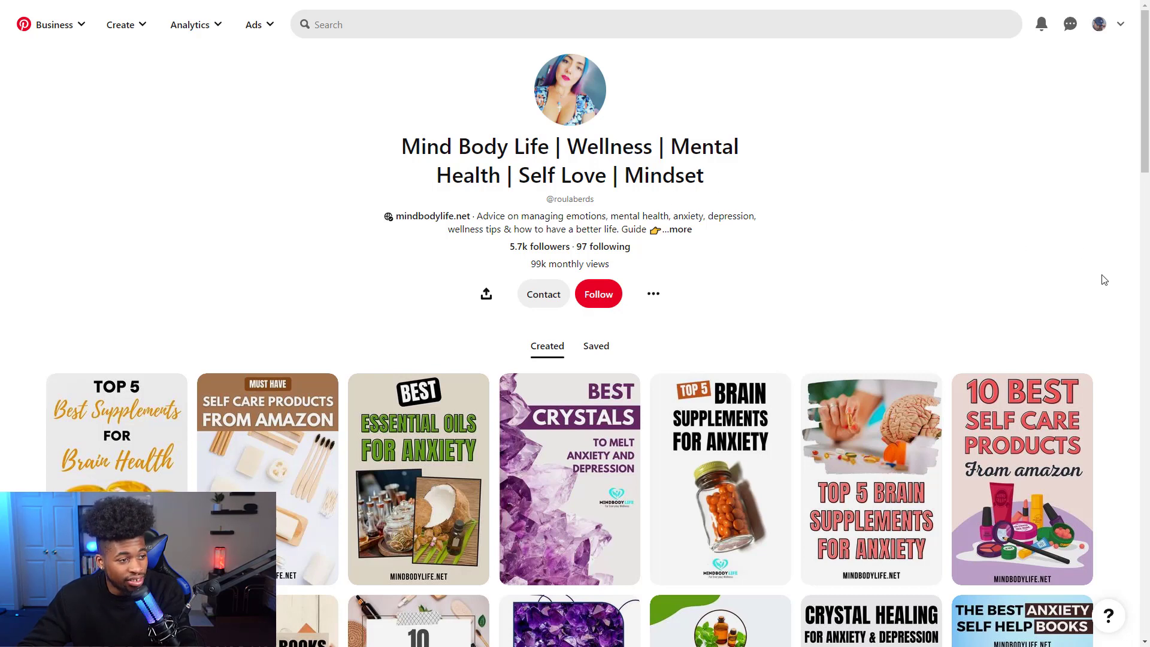
Step: Browse the Mind Body Life pins on Pinterest and read the article linked from the cheap workout clothes pin
scroll(1108, 281, down, 4)
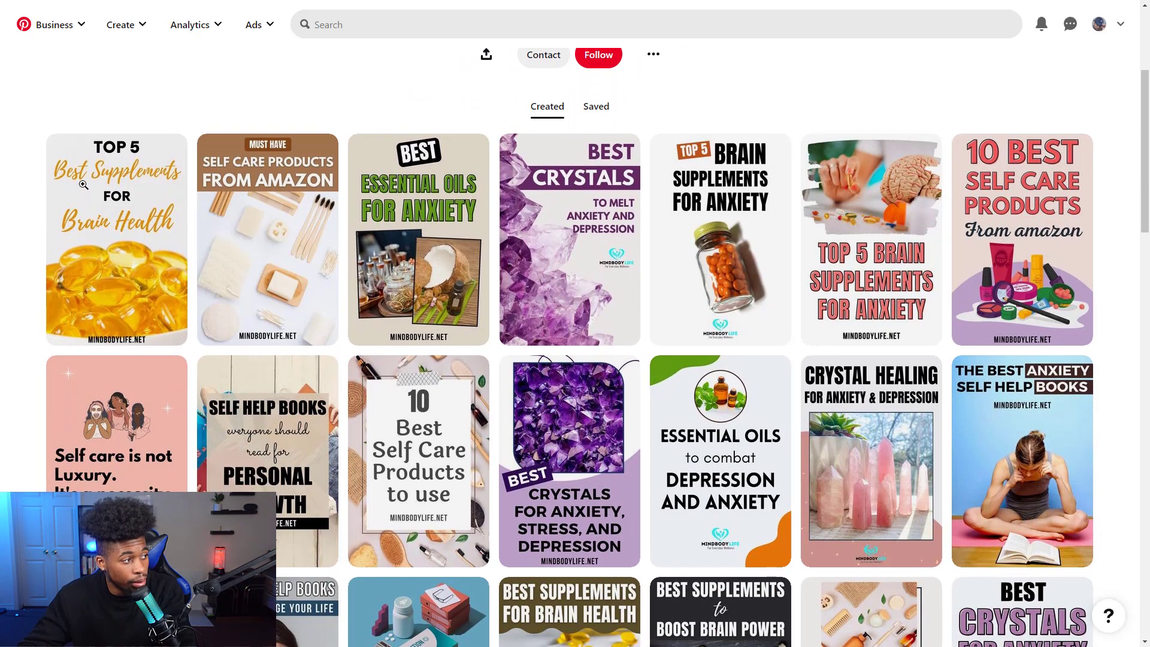
mouse_move(106, 190)
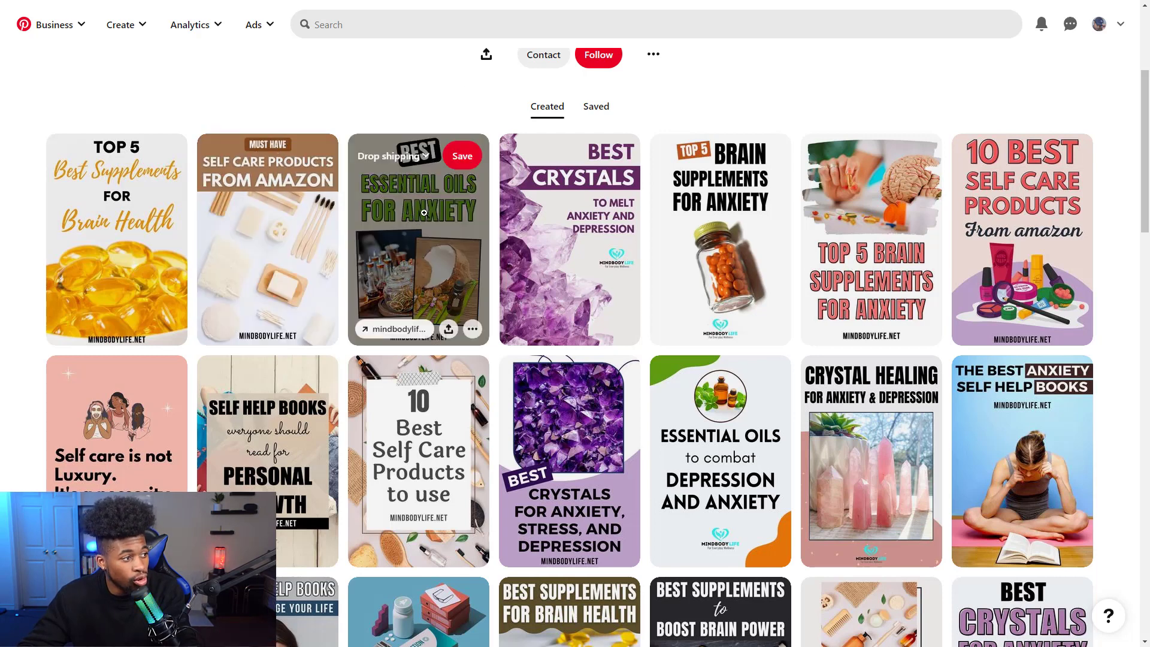
scroll(1010, 246, down, 2)
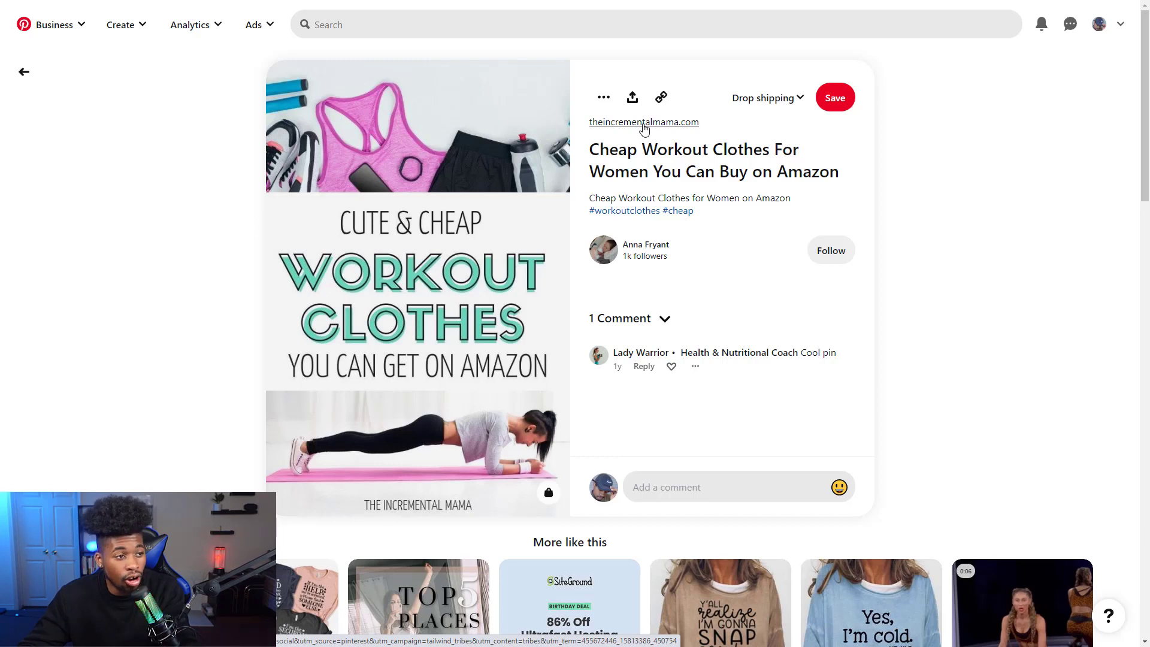
click(644, 123)
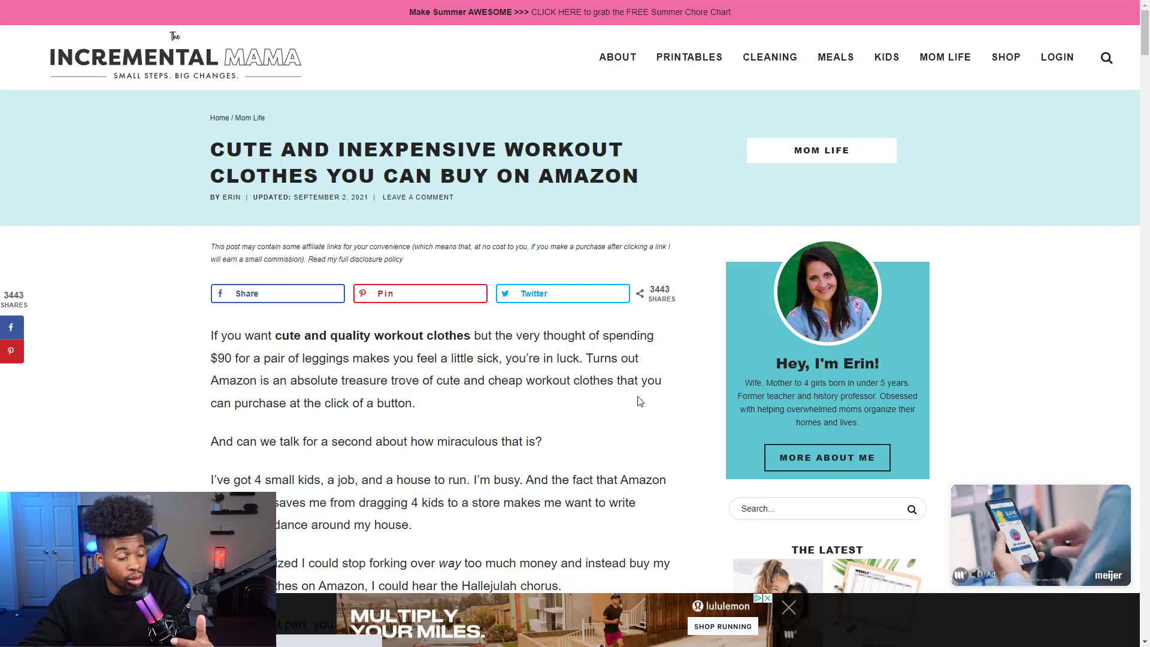
scroll(598, 392, down, 2)
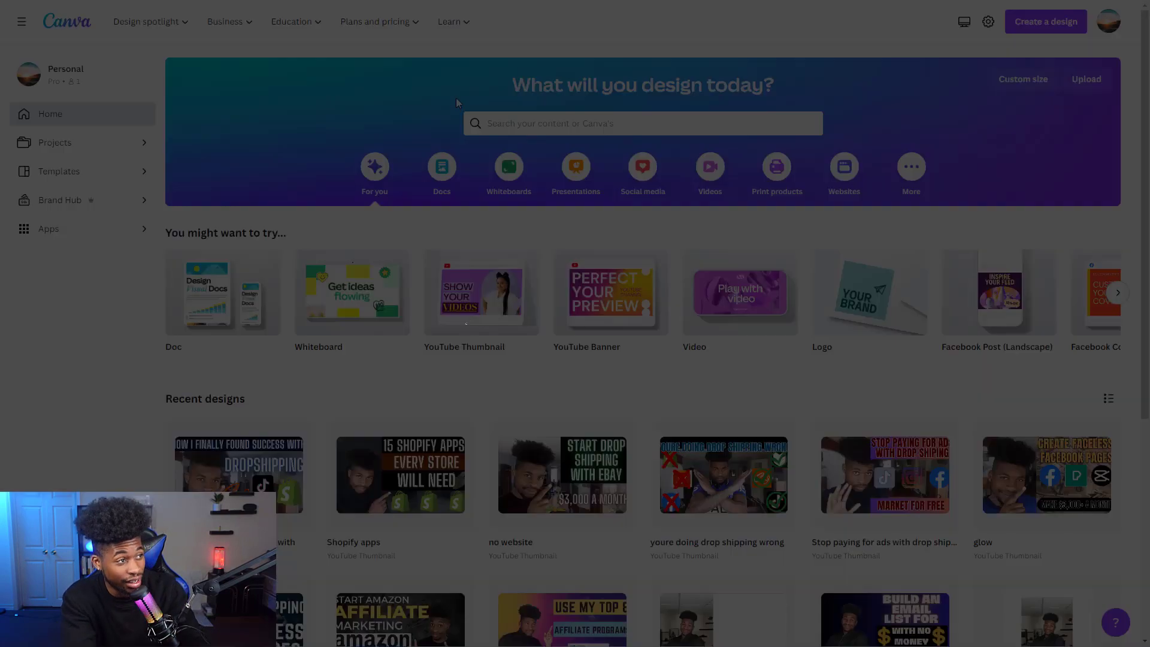
Step: Switch to Canva and create a blank Pinterest Pin design of 1000 × 1500 px
mouse_move(701, 284)
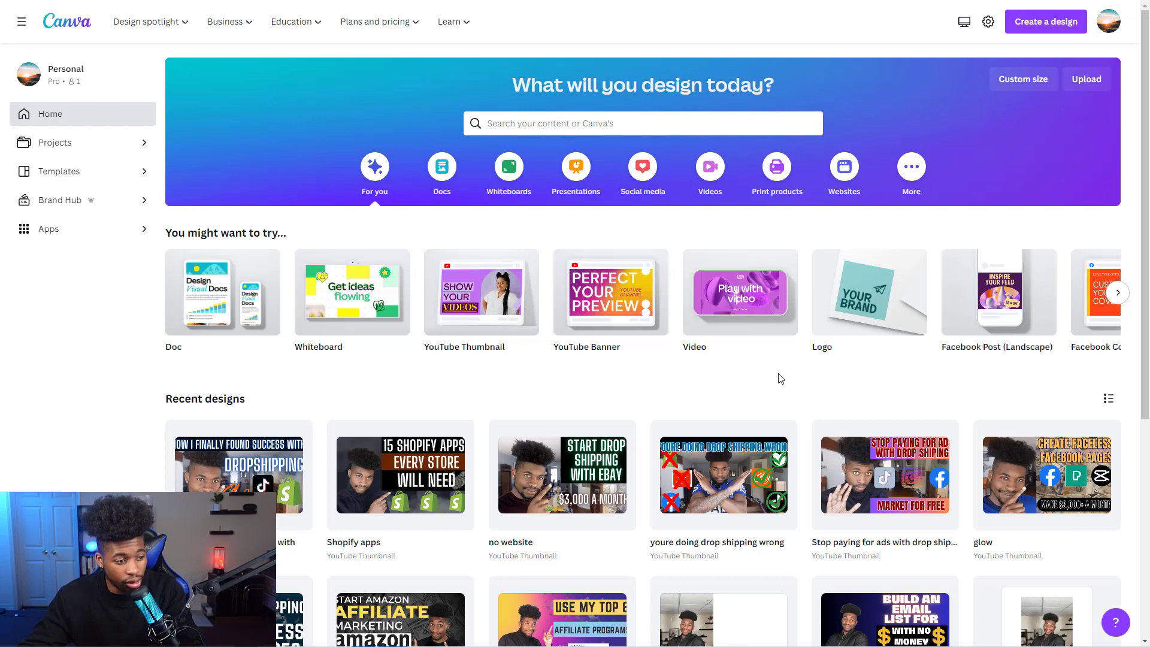
click(1038, 30)
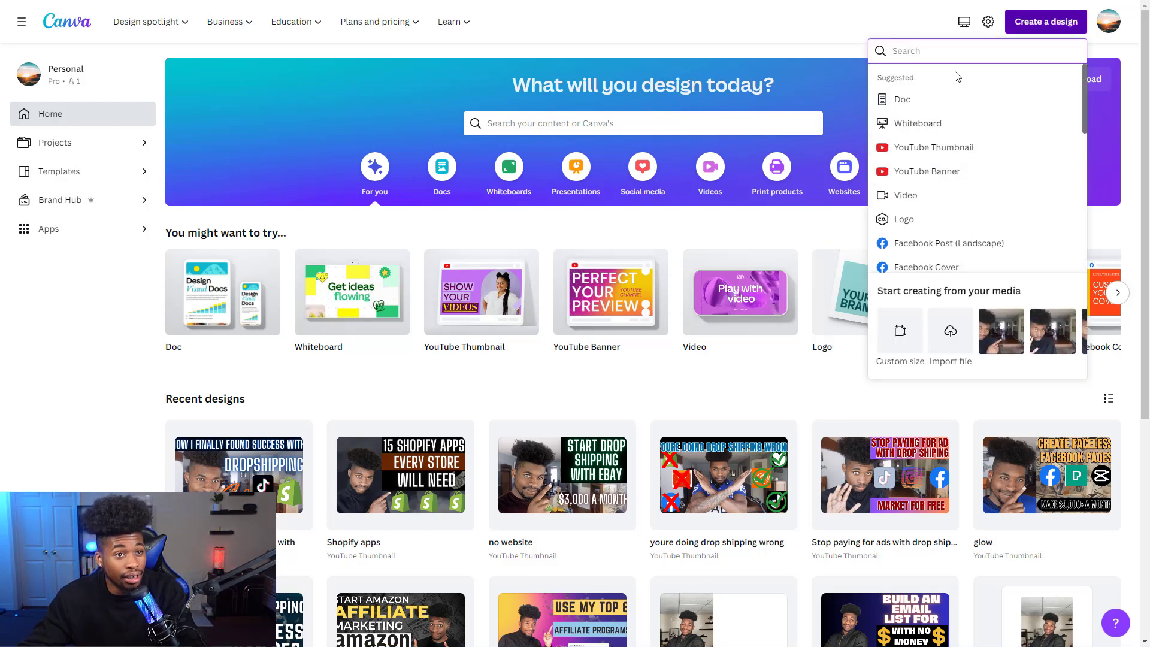
text(pint)
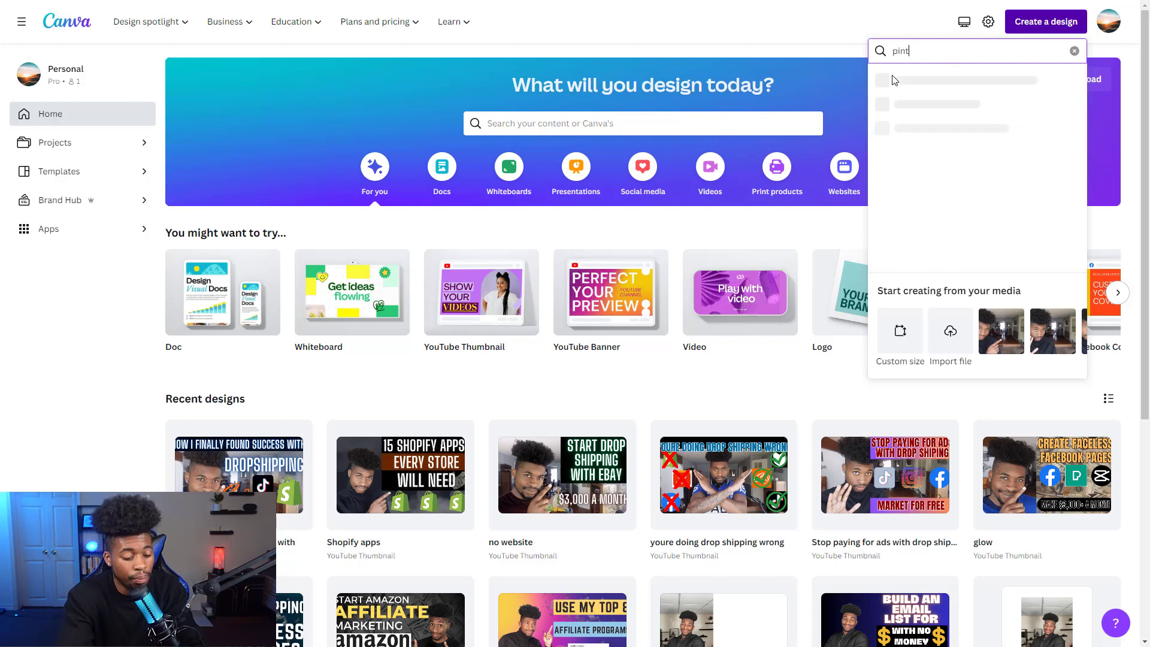
text(erest)
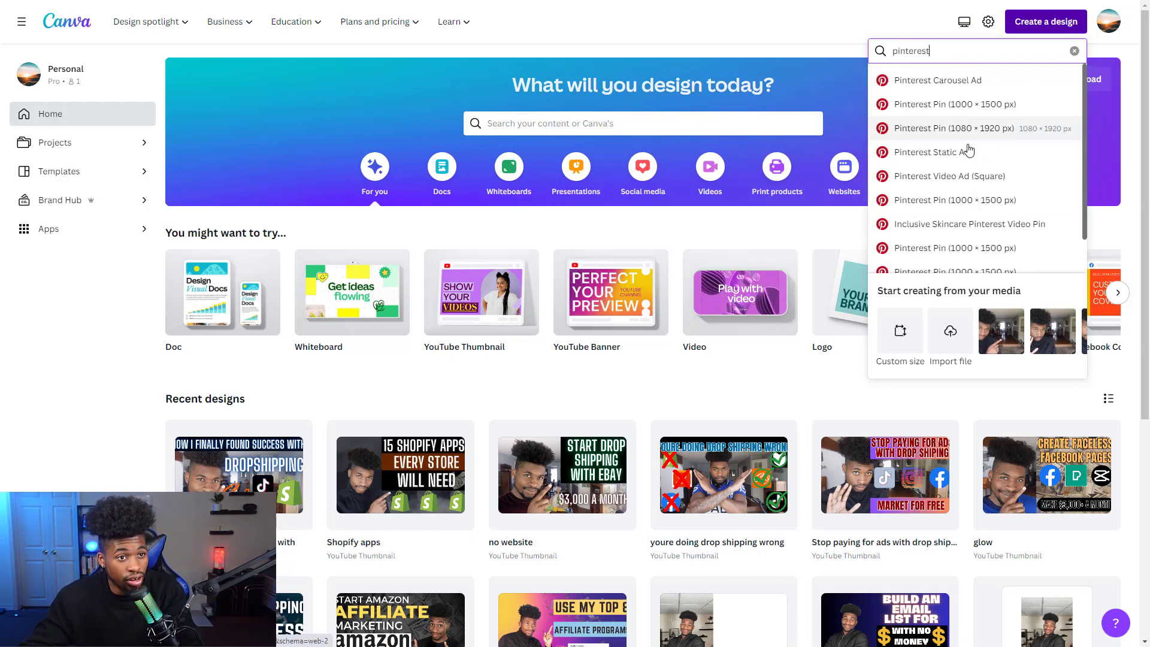
click(959, 106)
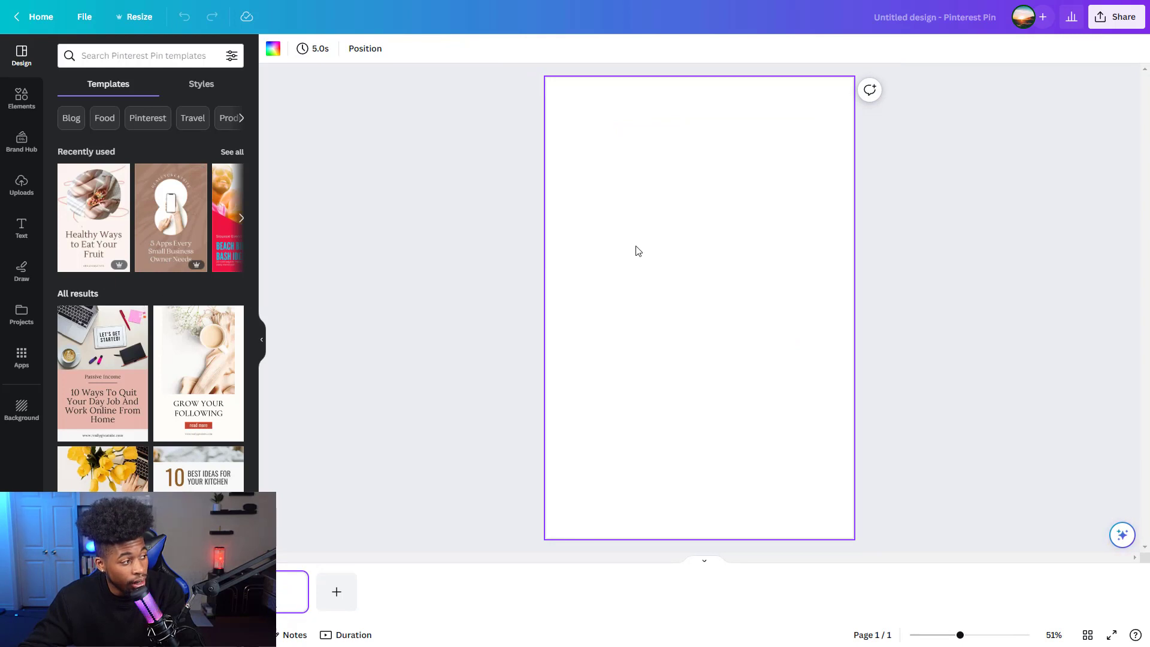
Step: Apply the "15 Product Ideas" product grid template to the blank pin
scroll(174, 267, down, 2)
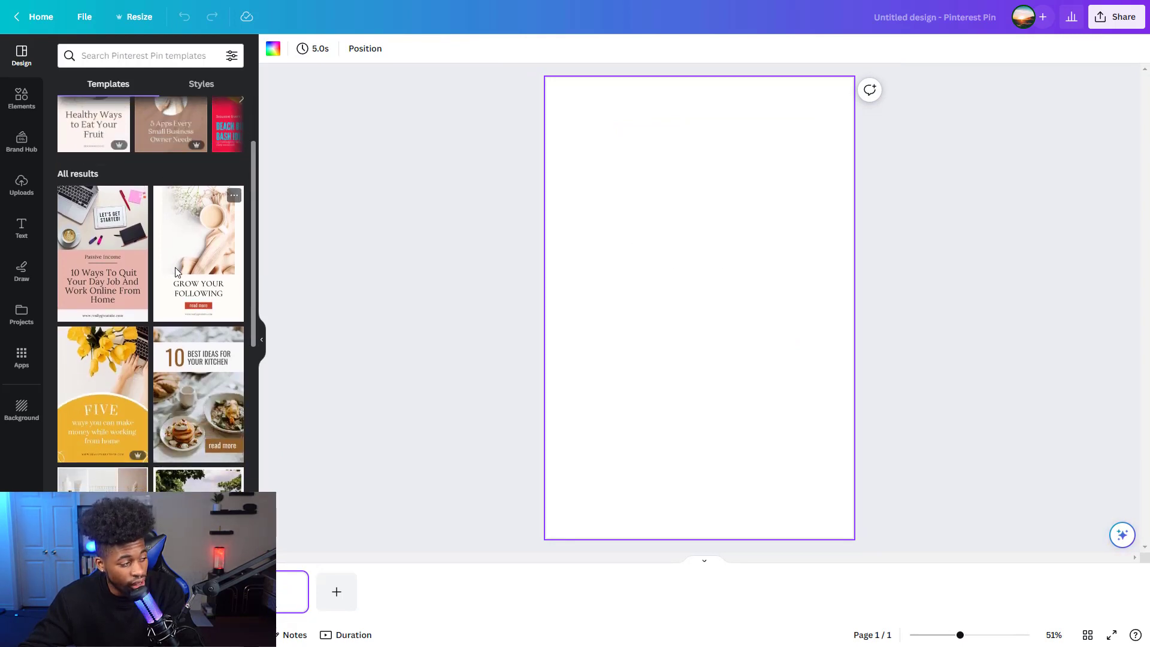
scroll(109, 267, down, 1)
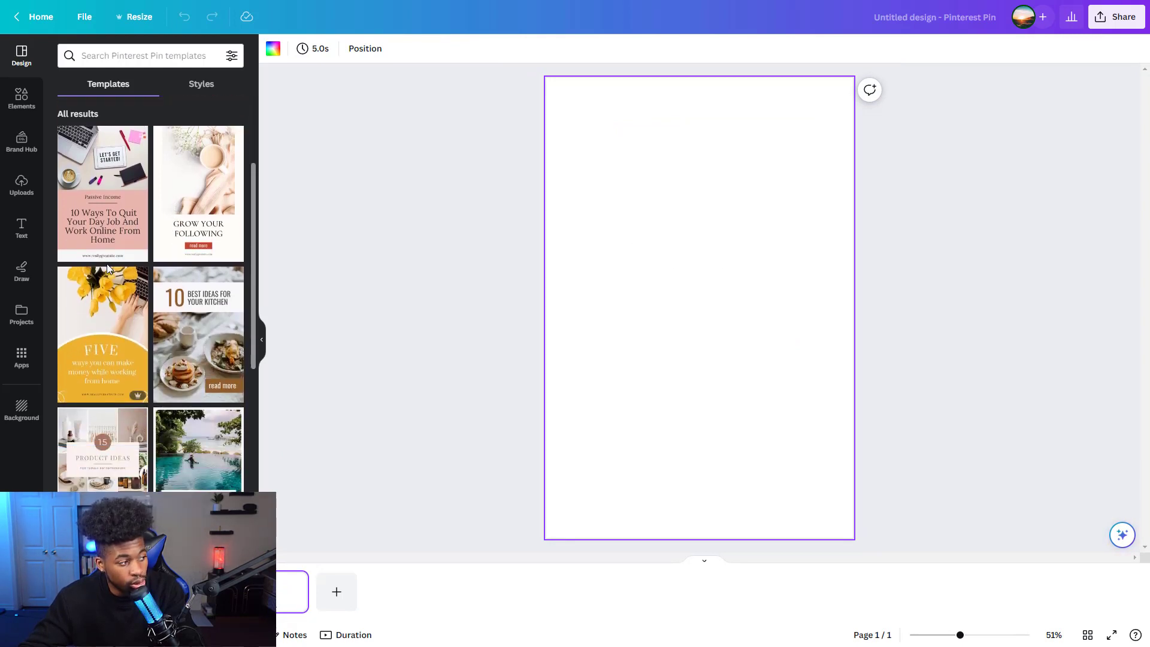
scroll(107, 263, down, 3)
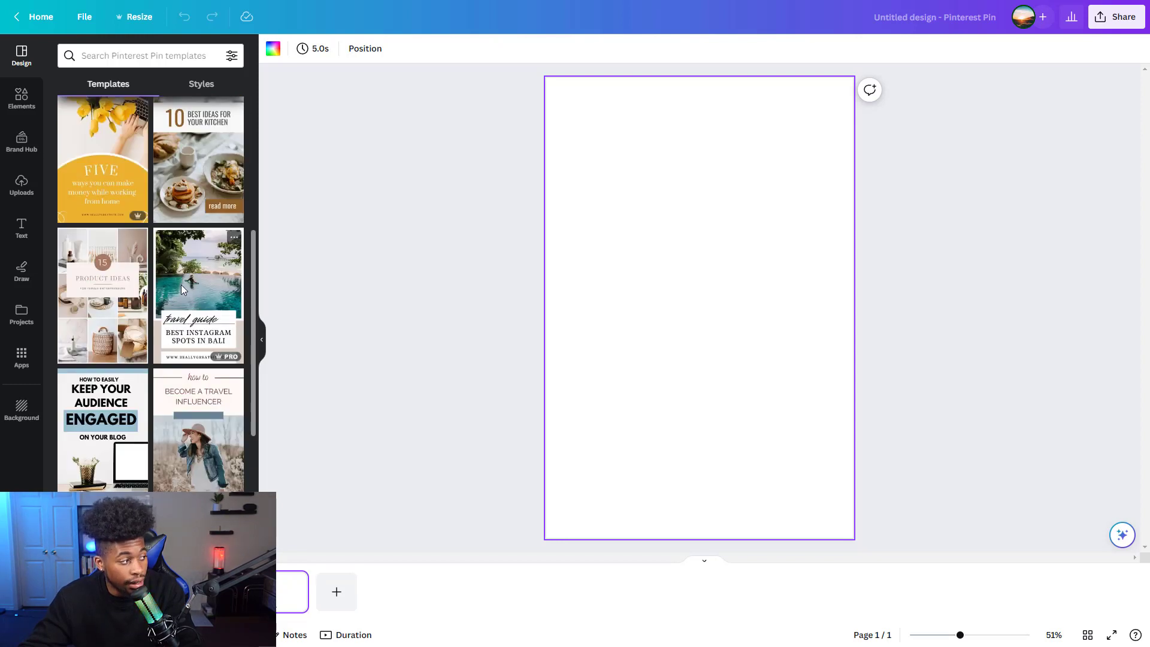
click(102, 287)
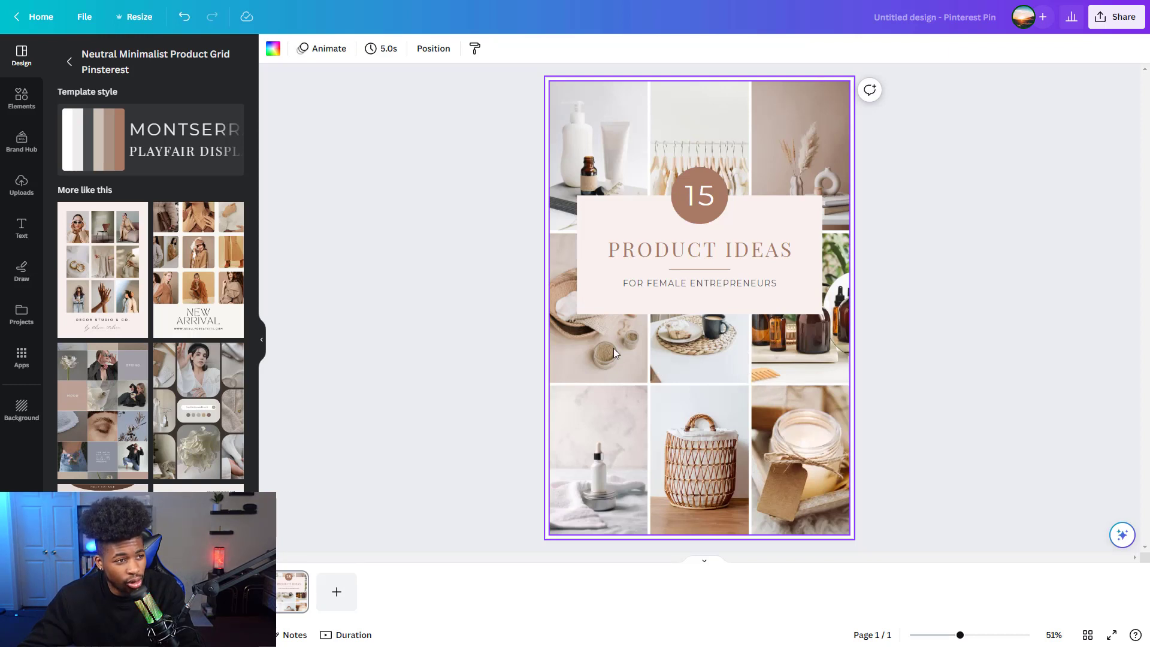
Step: Change the number in the pin's brown circle to 9
click(716, 190)
double_click(716, 190)
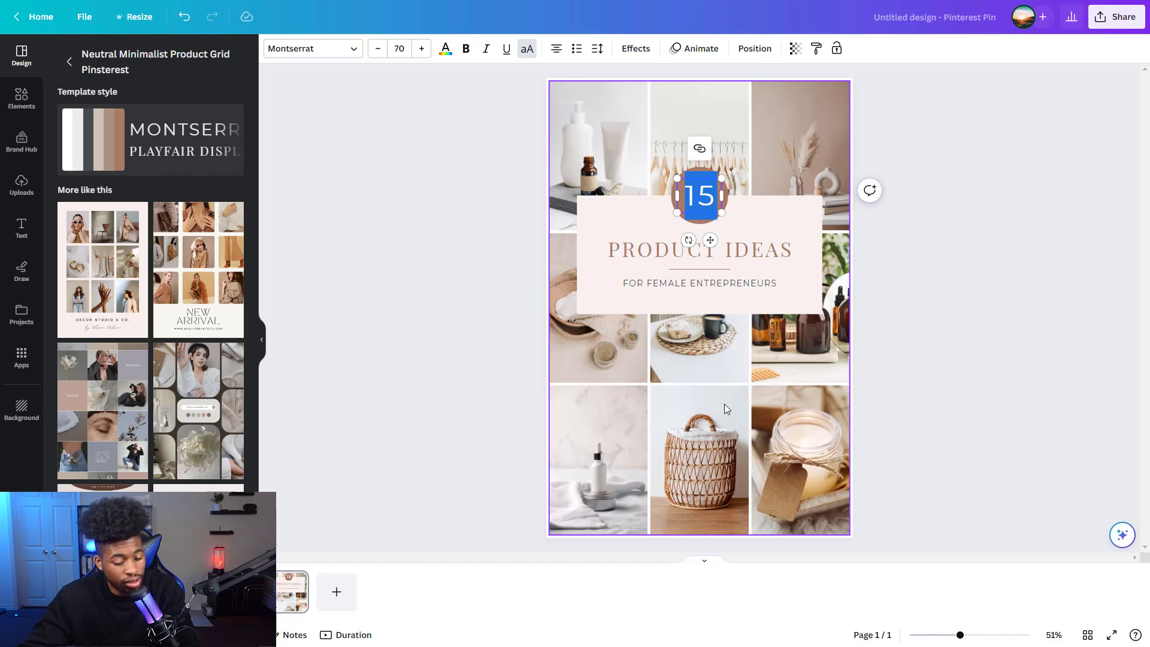
text(9)
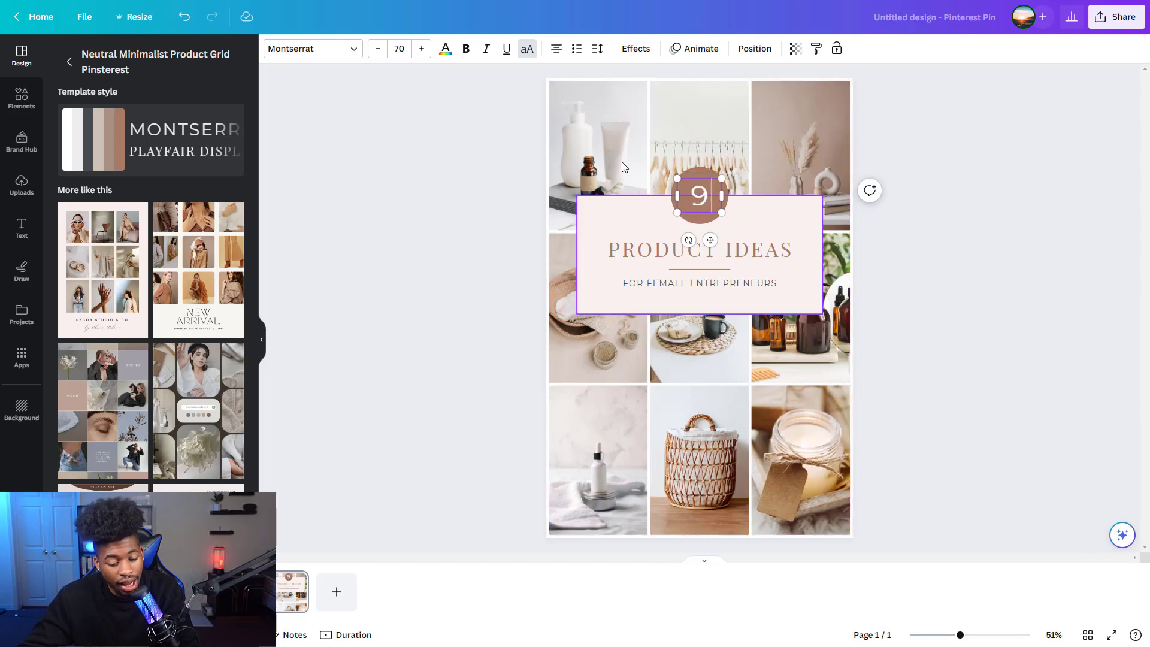
click(908, 386)
Step: Replace the pin's heading with "SELF CARE PRODUCTS" and resize it to font size 44.7 so it fits on one line
double_click(687, 253)
text(SELF)
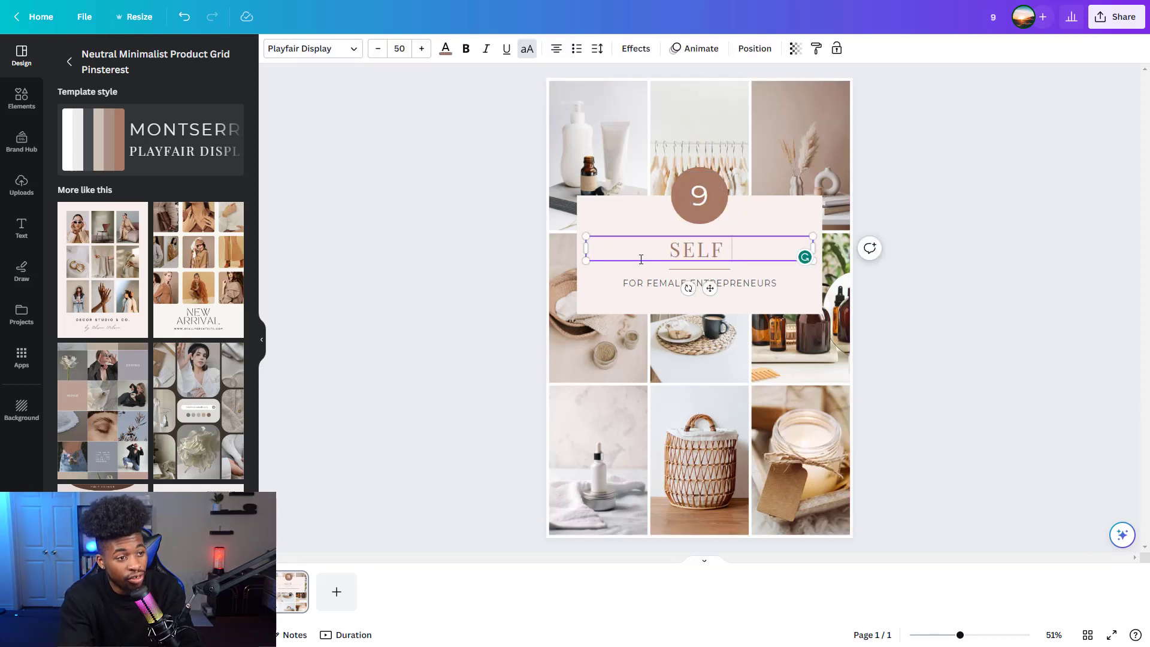
text( CARE PRODUCTS)
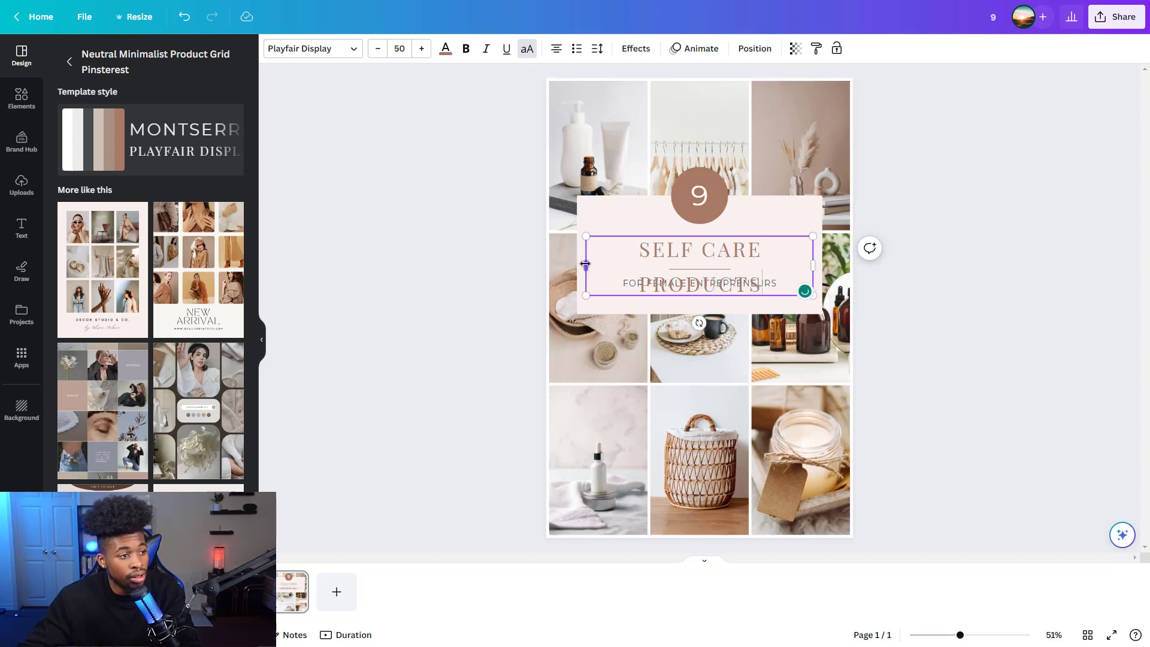
mouse_move(582, 263)
mouse_down()
mouse_move(549, 260)
mouse_move(577, 244)
mouse_up()
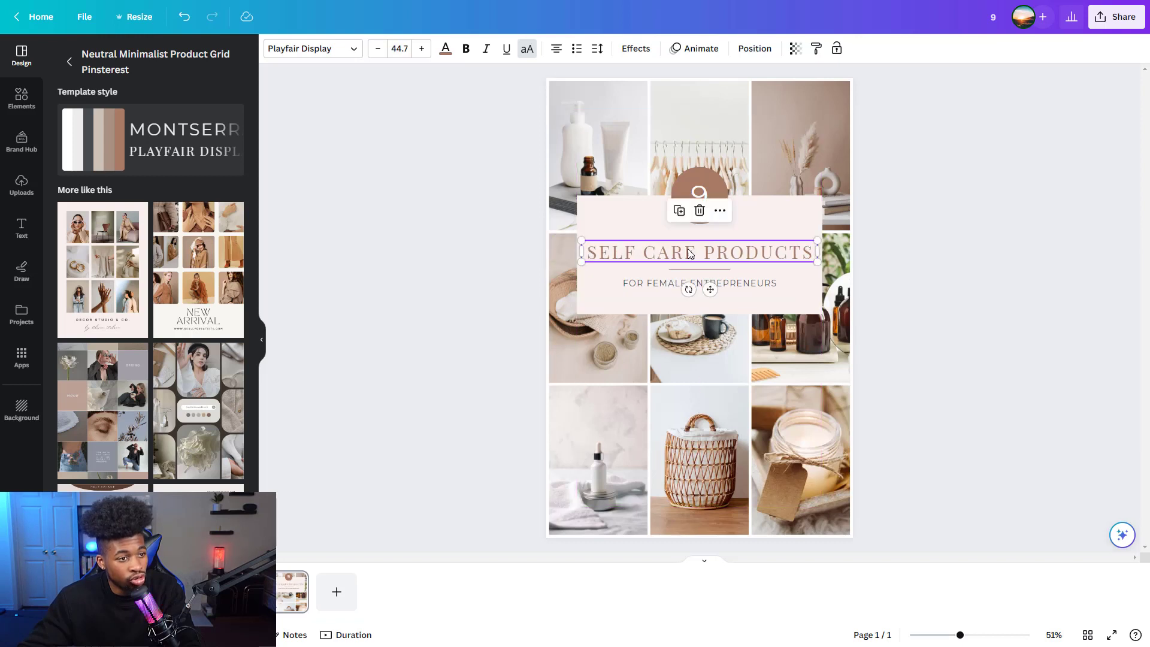
click(980, 325)
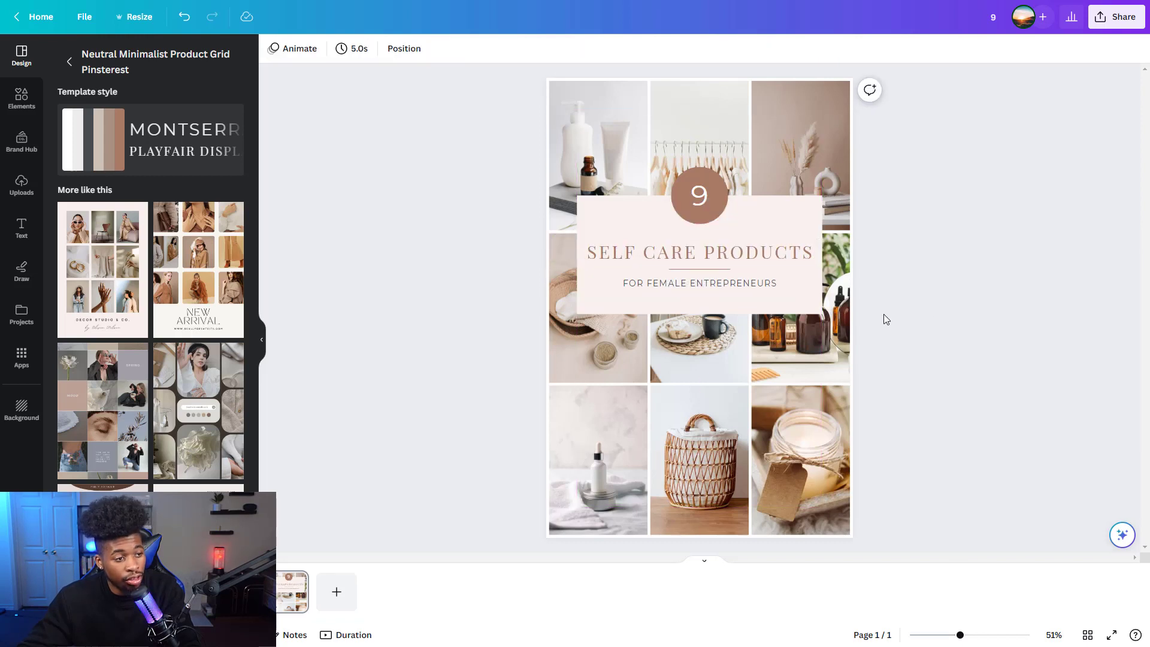
Step: Open the "FOR FEMALE ENTREPRENEURS" subtitle for editing and deselect it
double_click(727, 283)
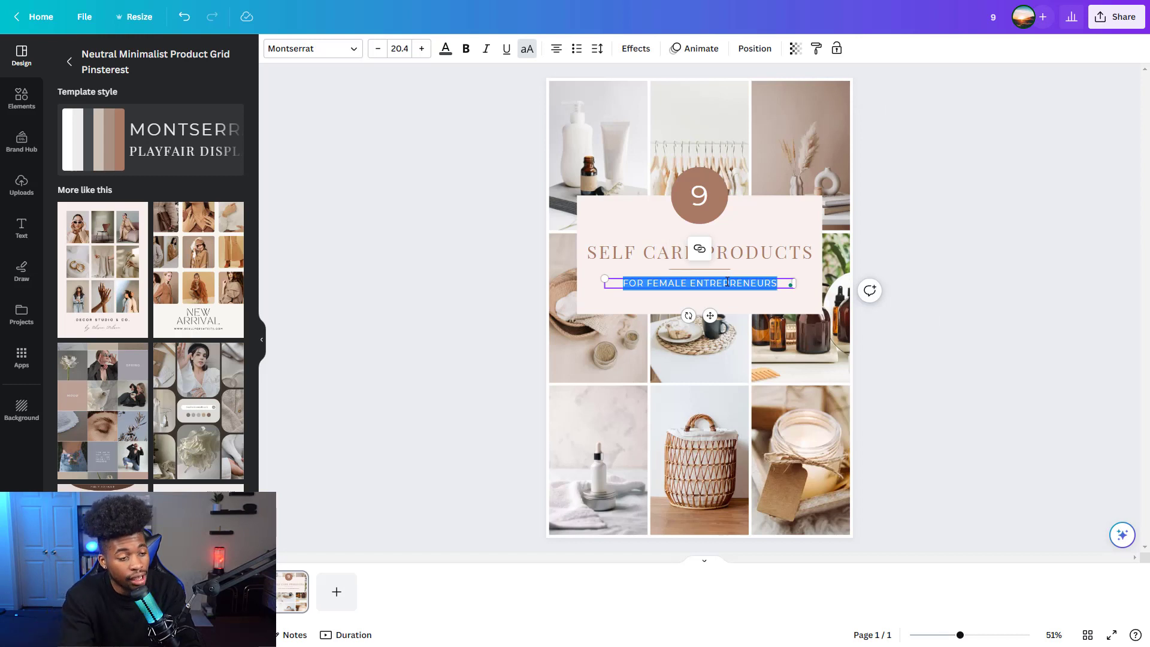
click(918, 151)
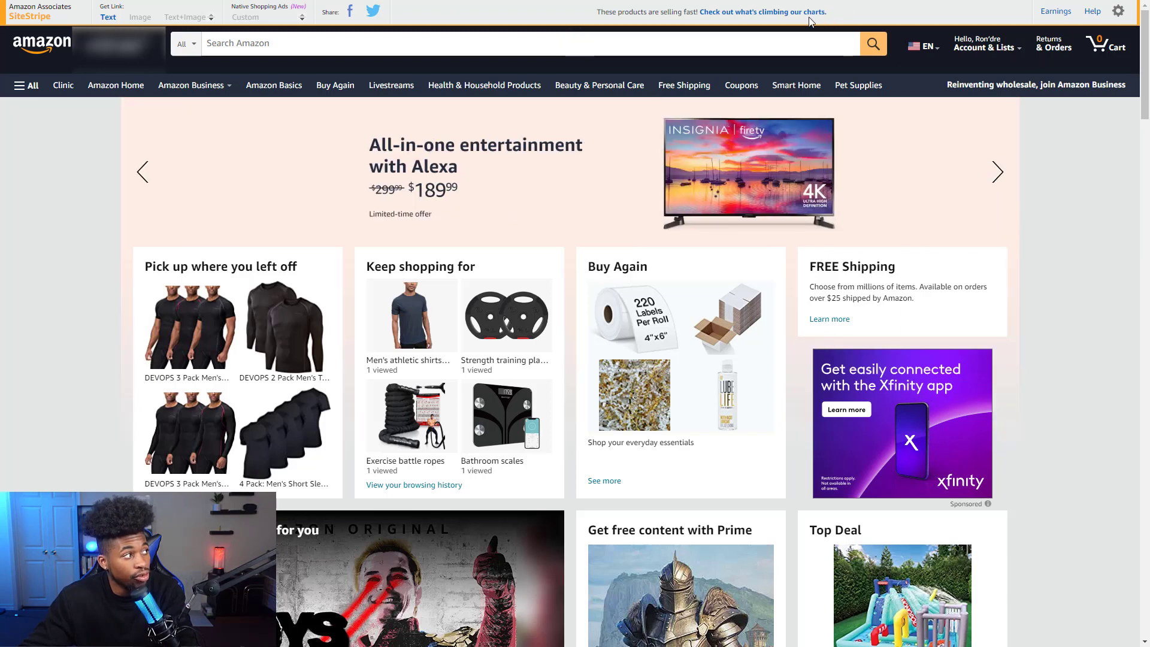
Step: Switch to Amazon and search for "self care products for women"
click(797, 42)
text(self products)
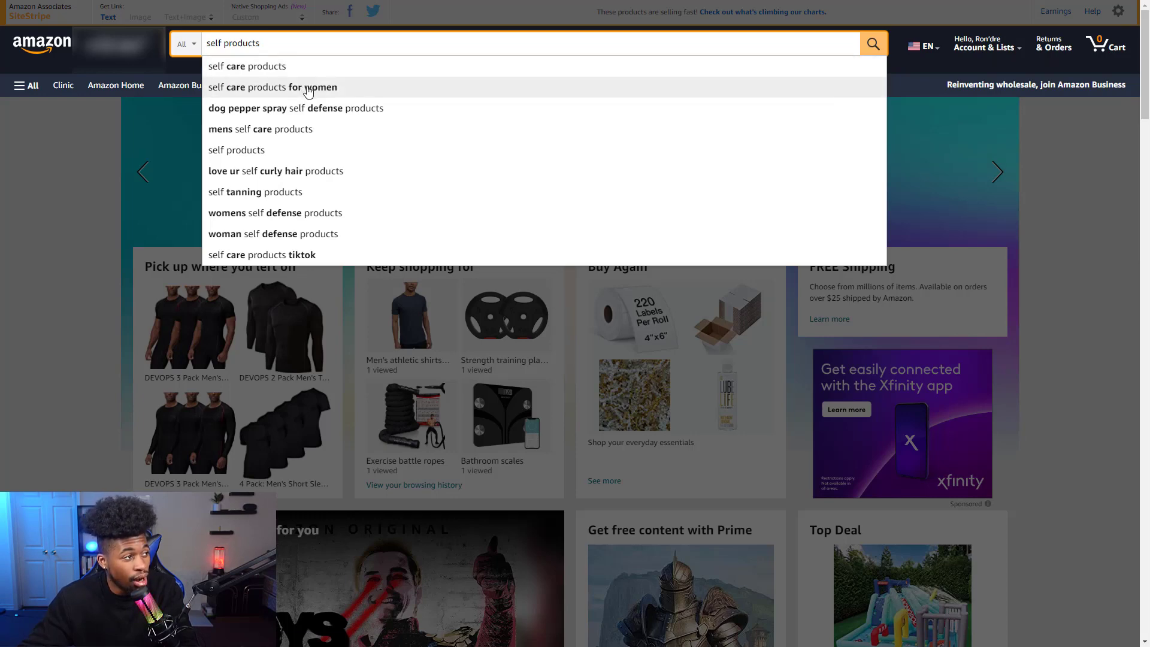
click(308, 88)
Step: Open the product page of the Fresh Faze Mixed Shower Steamer from the search results
scroll(721, 390, down, 4)
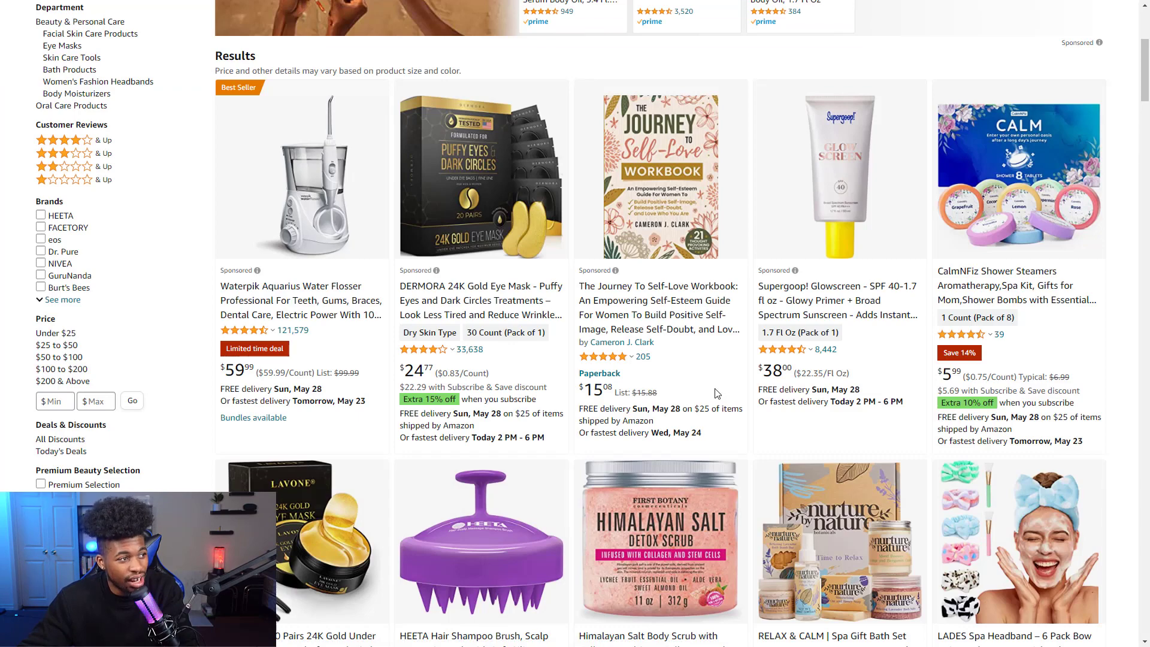
scroll(716, 394, down, 4)
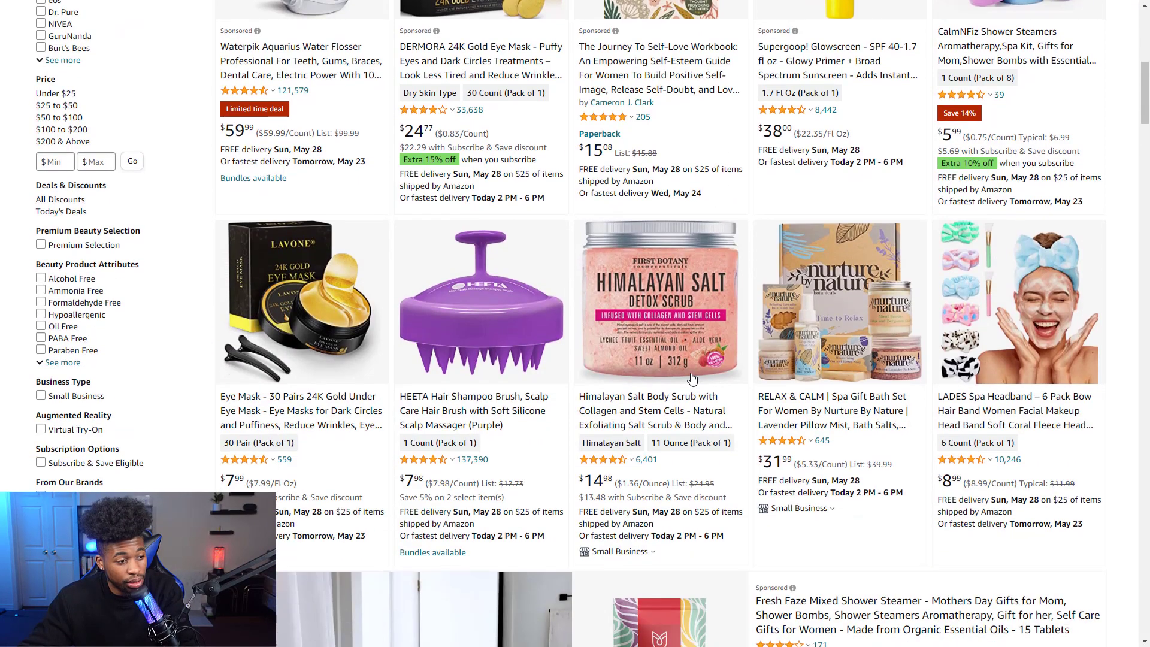
scroll(692, 378, down, 3)
click(692, 378)
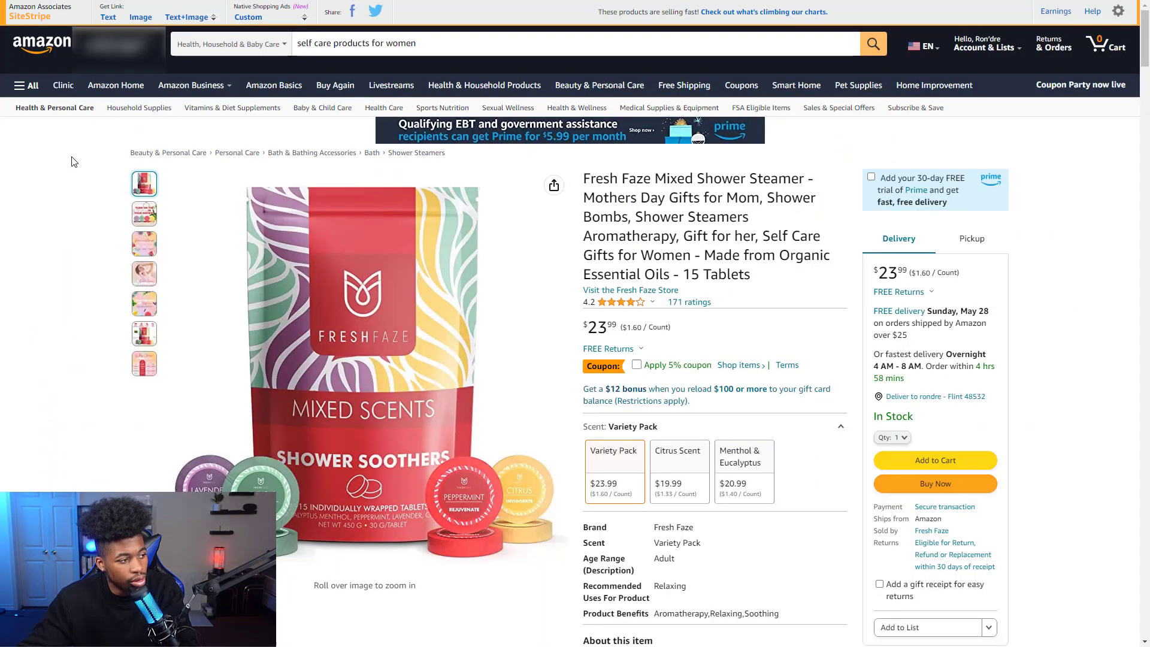
Step: Generate the medium-size image affiliate link for the shower steamer product and close the link window
click(139, 18)
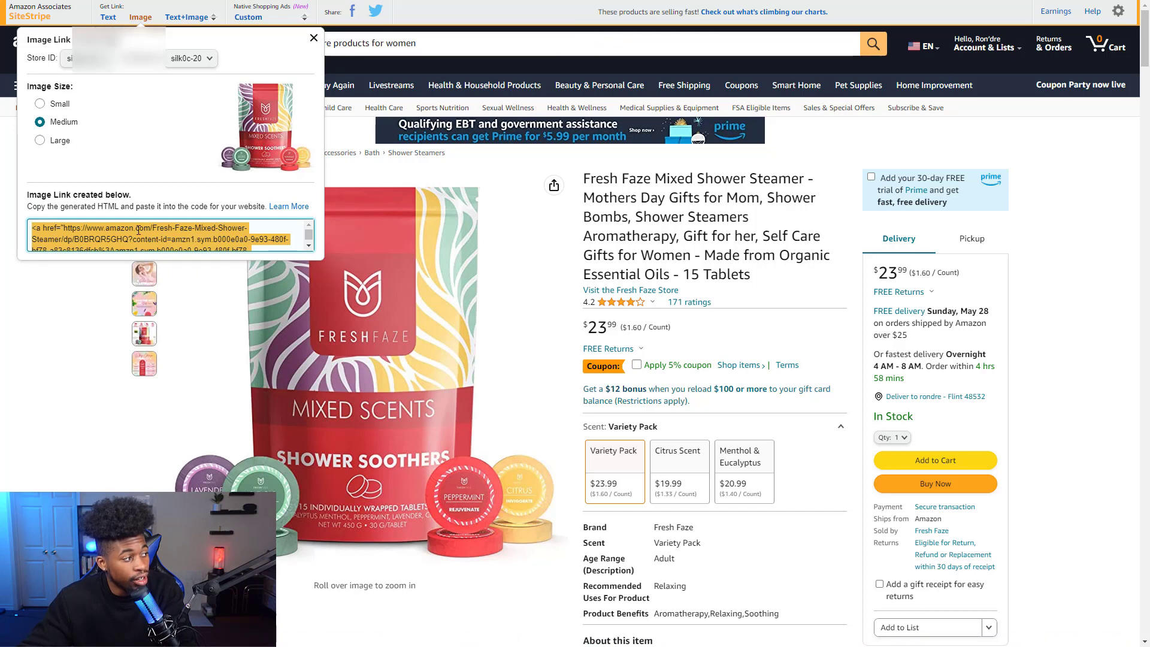
click(45, 443)
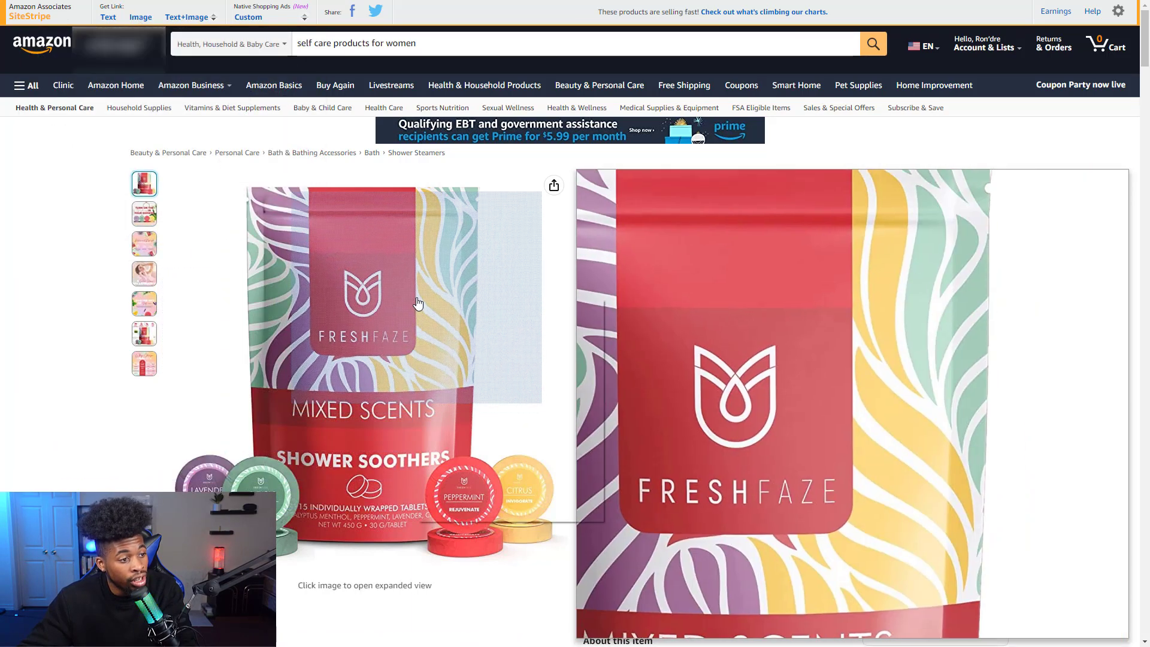
Step: Save the shower steamer's product page to the computer
right_click(418, 304)
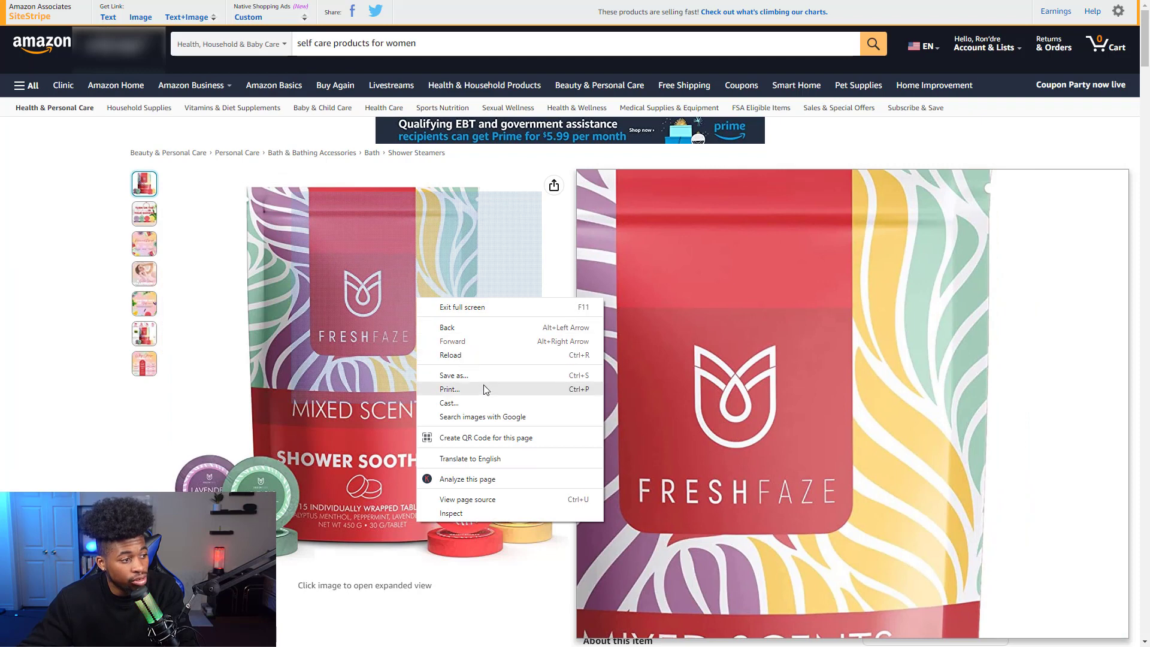
click(504, 374)
click(470, 300)
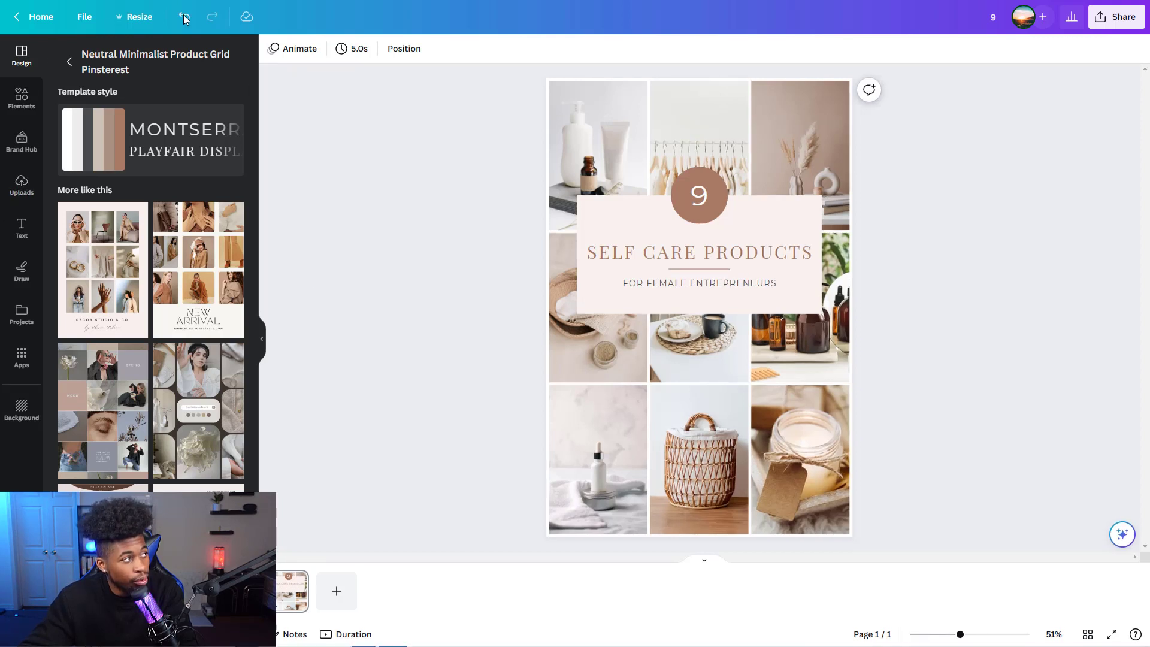
Step: Switch to the Canva design and upload product images from the Amazon page folders saved in Downloads
click(21, 185)
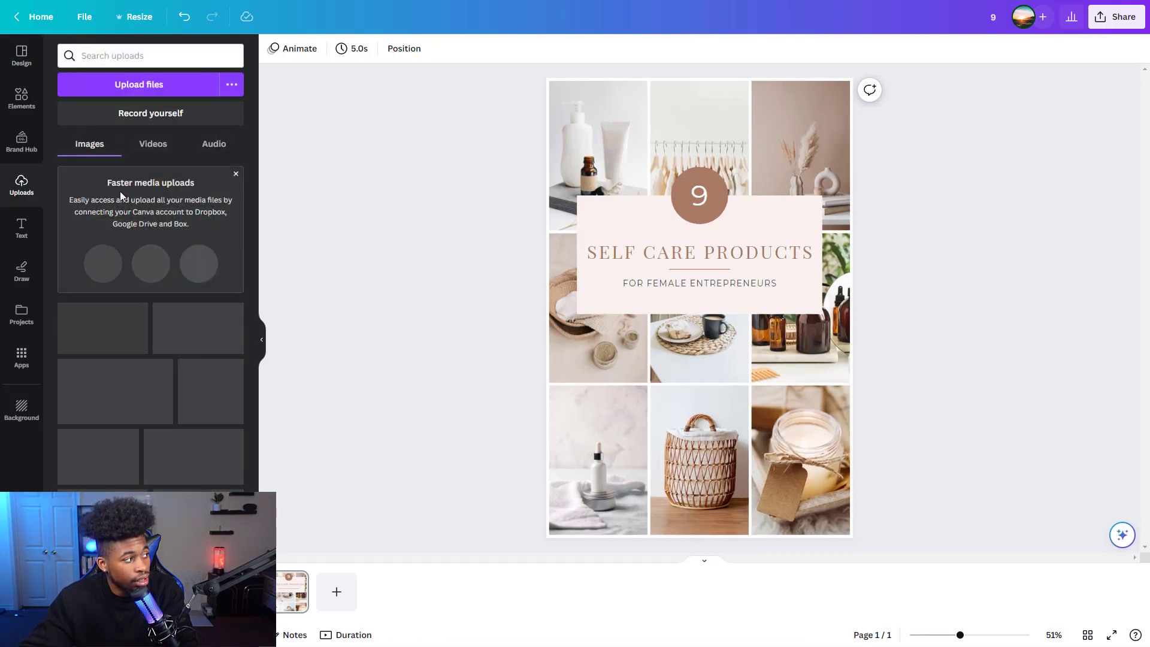
click(133, 98)
click(58, 112)
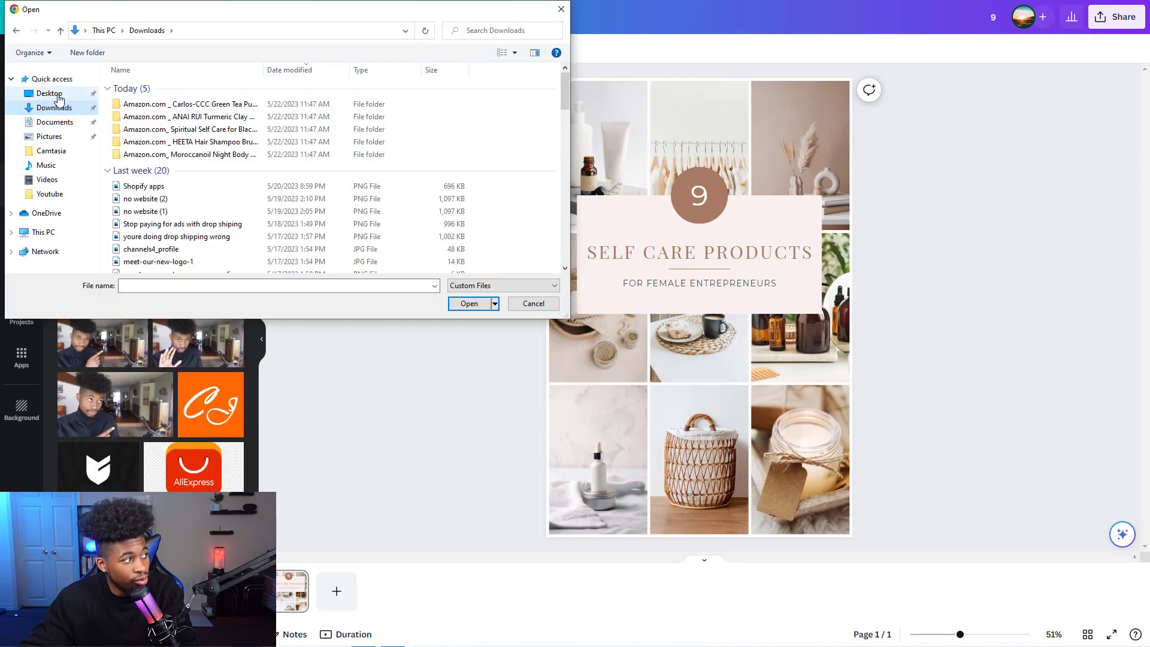
click(132, 88)
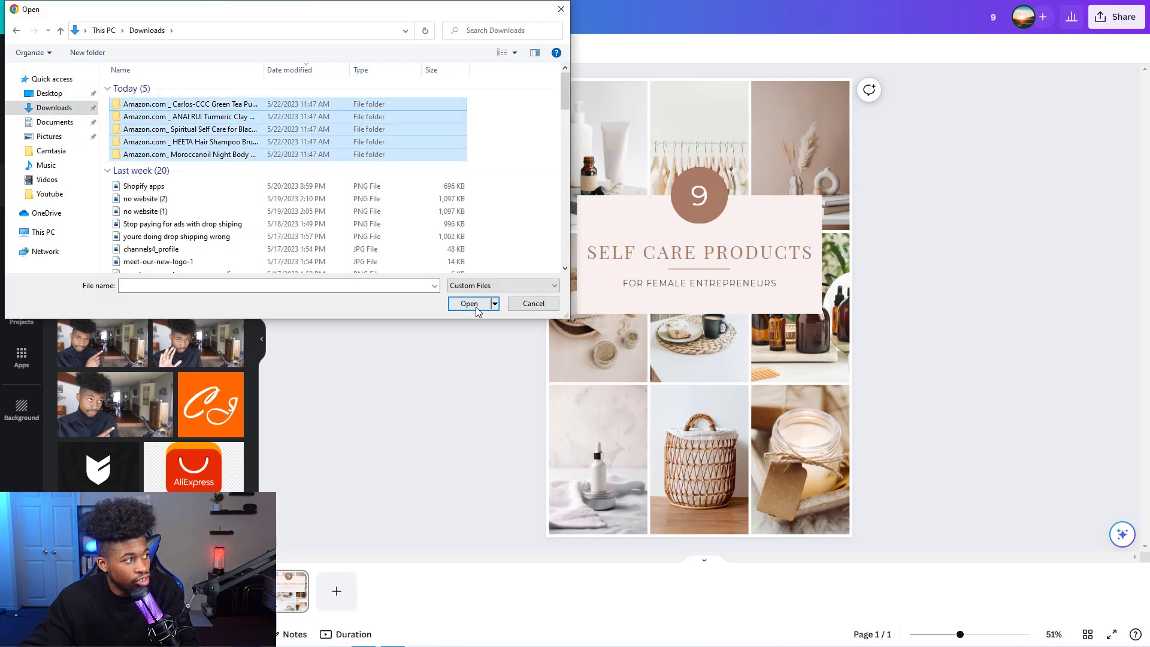
click(469, 303)
key(Escape)
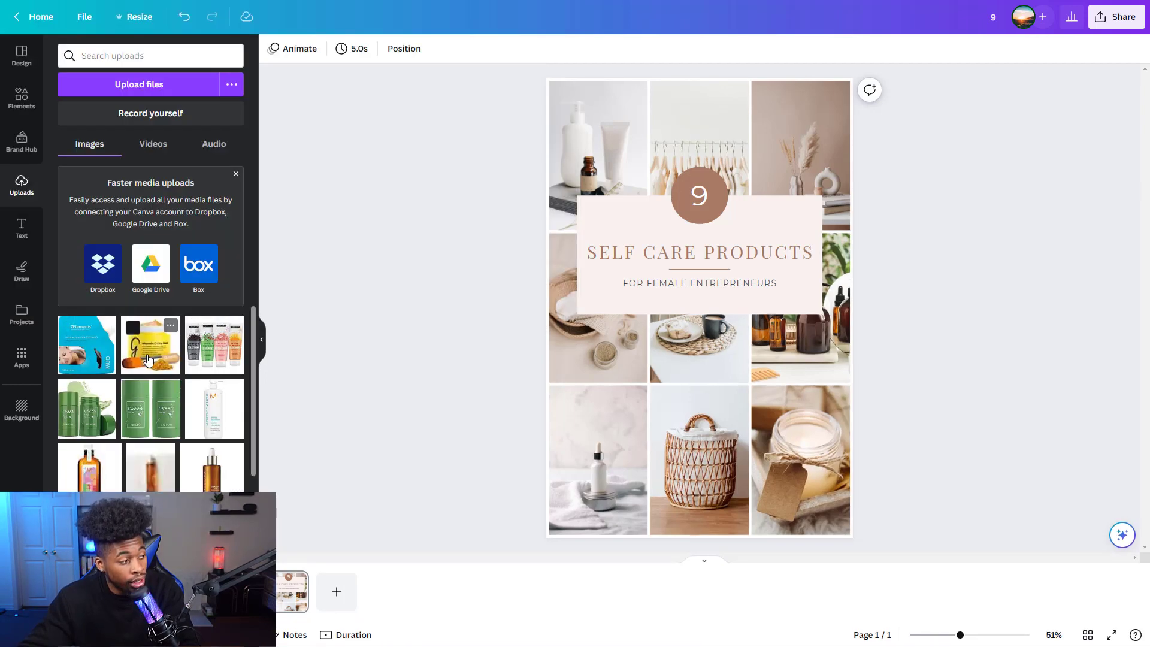
Step: Try the Vitamin C clay mask photo in the grid's top-left cell, then replace it with the two green mask sticks photo
drag(148, 358, 573, 162)
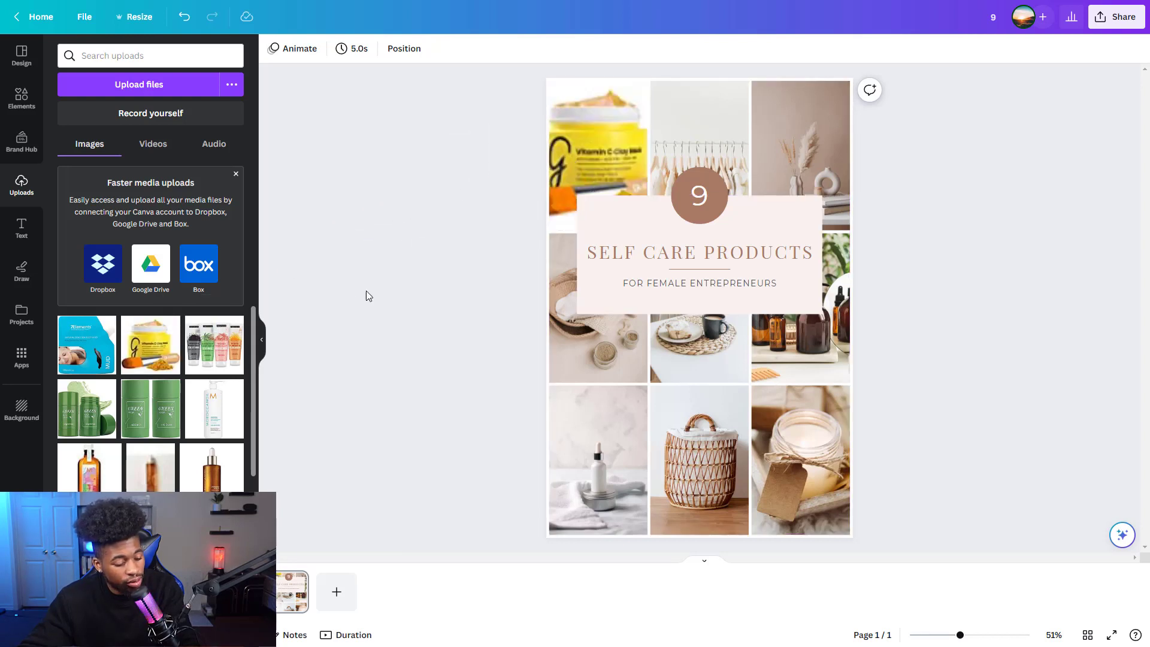
key(ctrl+z)
drag(87, 408, 586, 163)
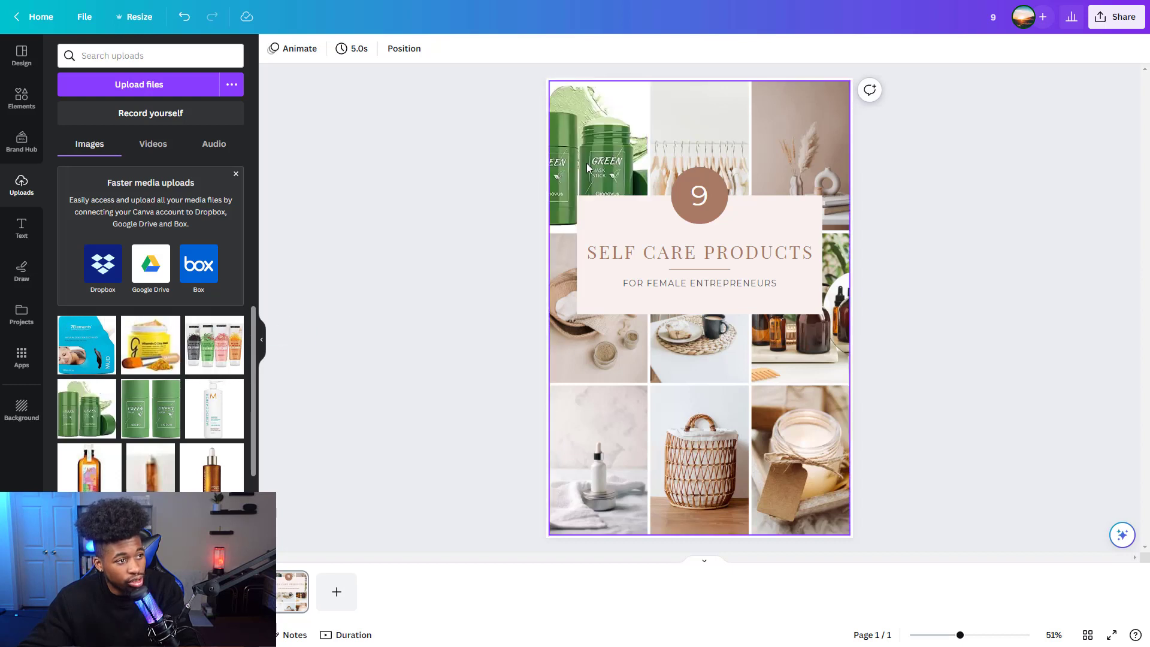
Step: Crop the green mask stick photo by enlarging and shifting it until a single open stick fills the cell
double_click(608, 143)
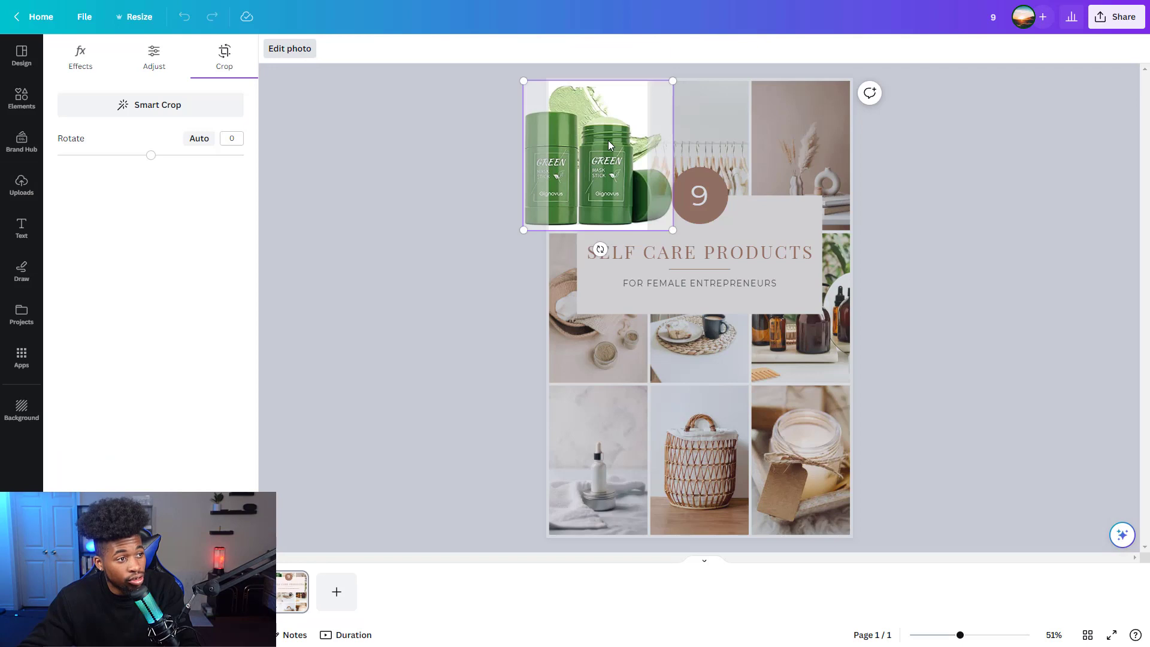
drag(608, 140, 634, 141)
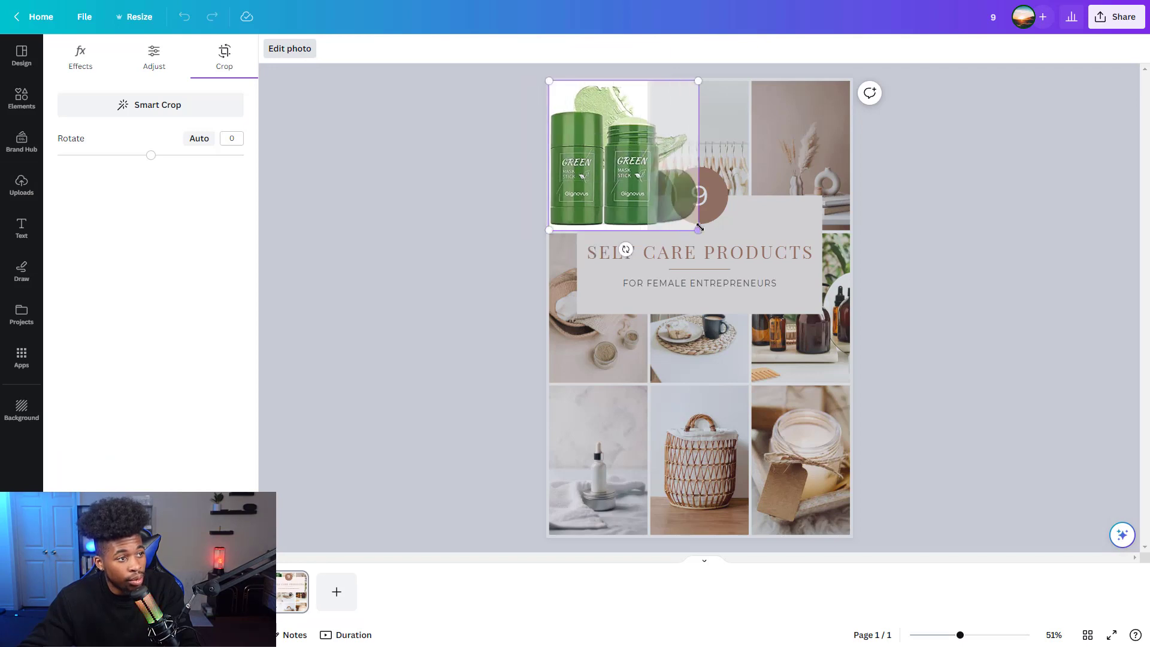
drag(699, 227, 731, 264)
drag(608, 150, 641, 145)
key(Return)
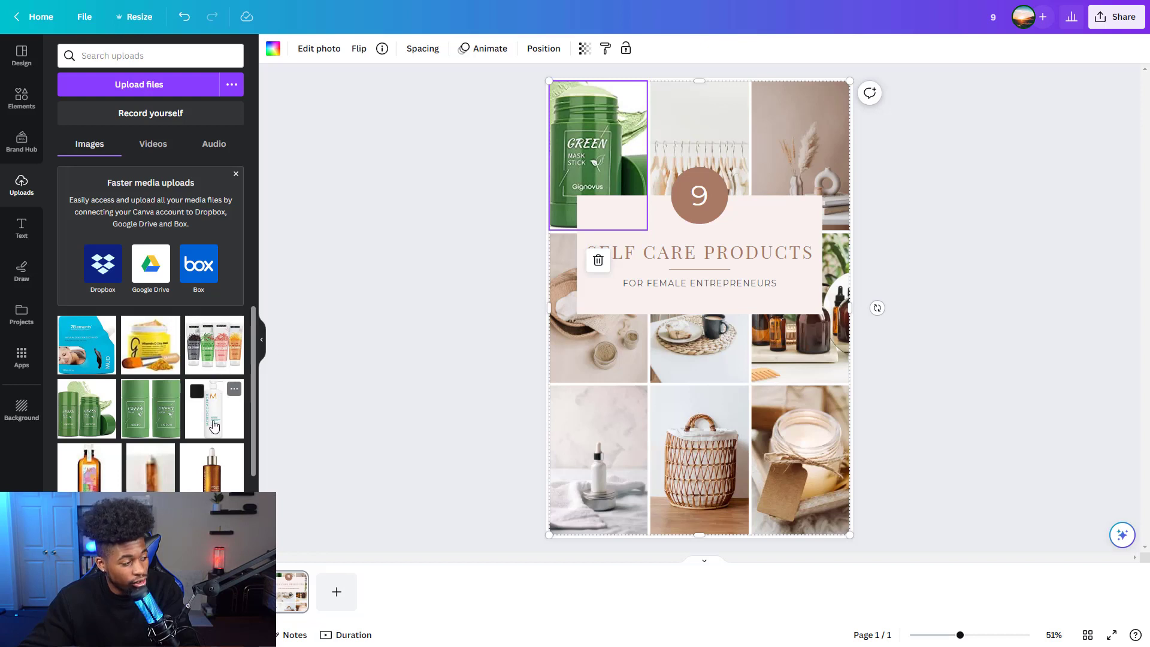
Step: Fill the other top-row cells with the white Moroccanoil pump bottle and amber dropper bottle, and the middle row with Moroccanoil products
drag(214, 424, 699, 137)
click(209, 473)
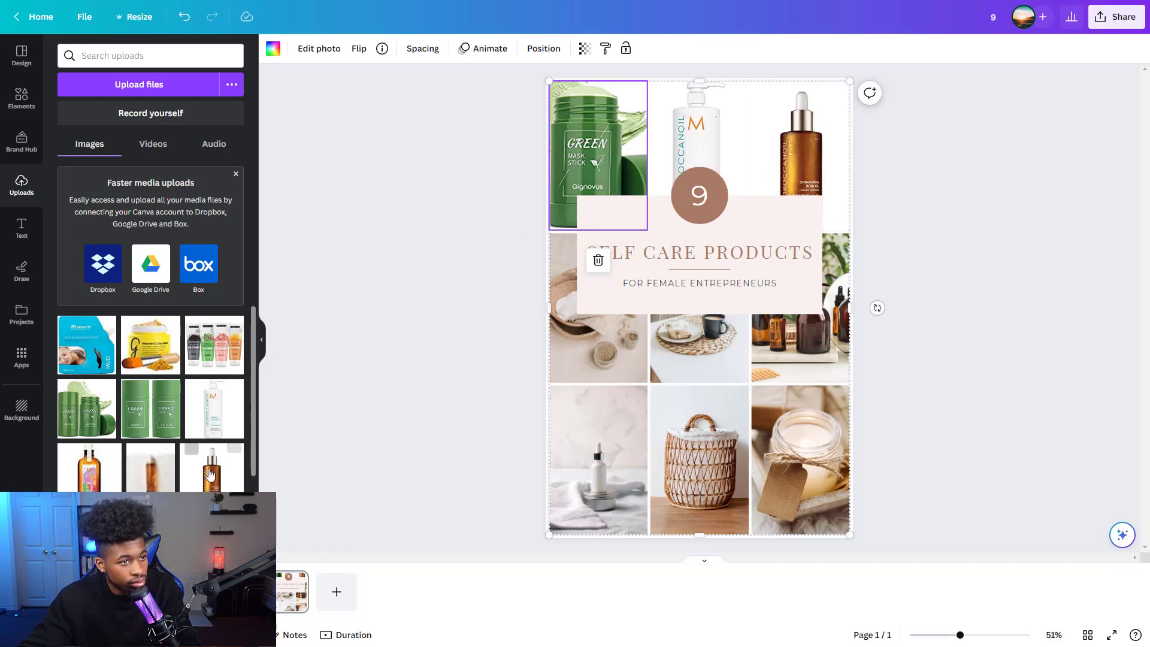
drag(86, 467, 198, 458)
Step: Upload the ANAI RUI clay mask folder's images and fill the bottom row with the Vitamin C clay mask, clay mask pods and body lotion
click(134, 87)
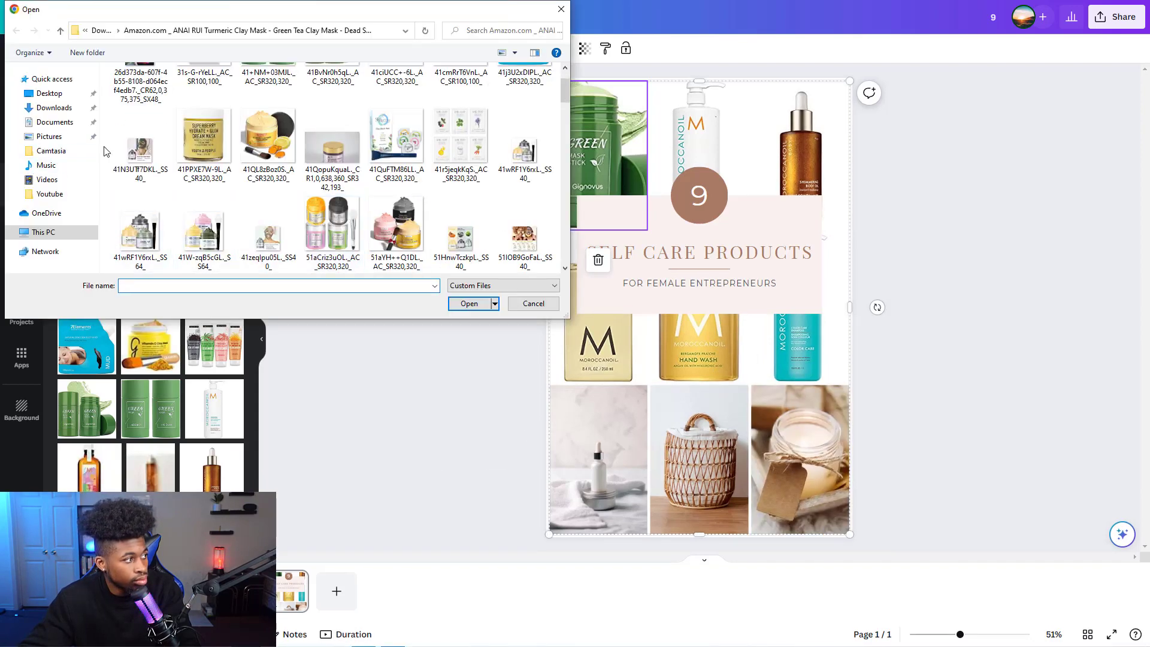
drag(104, 151, 551, 174)
click(469, 303)
drag(211, 412, 599, 461)
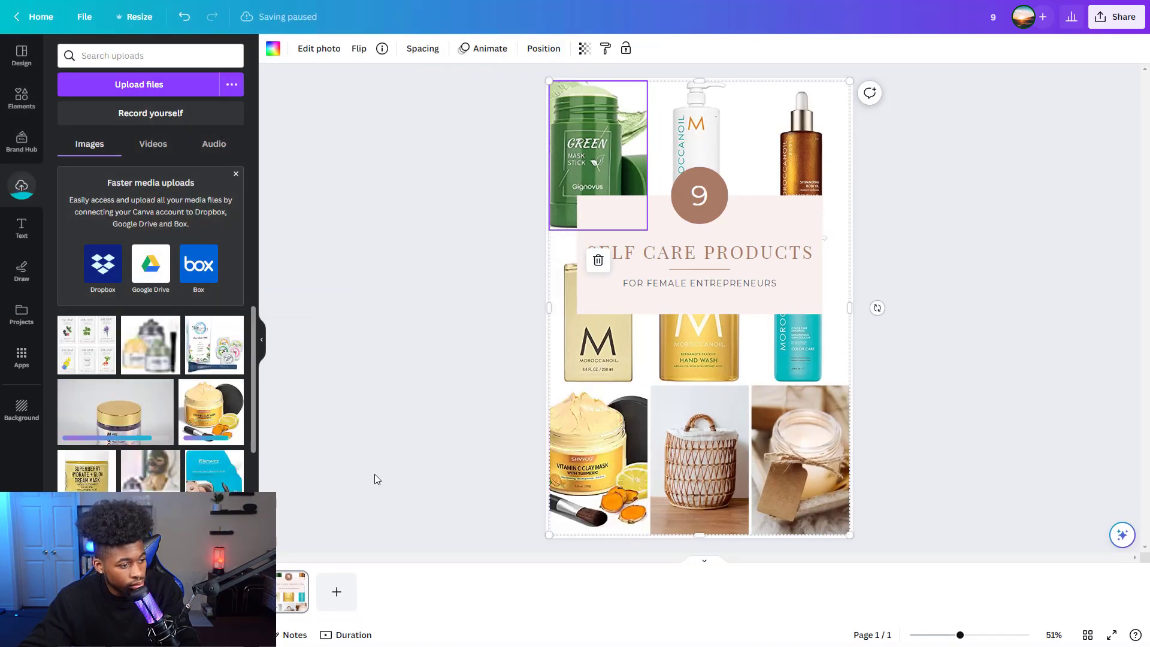
drag(87, 470, 700, 467)
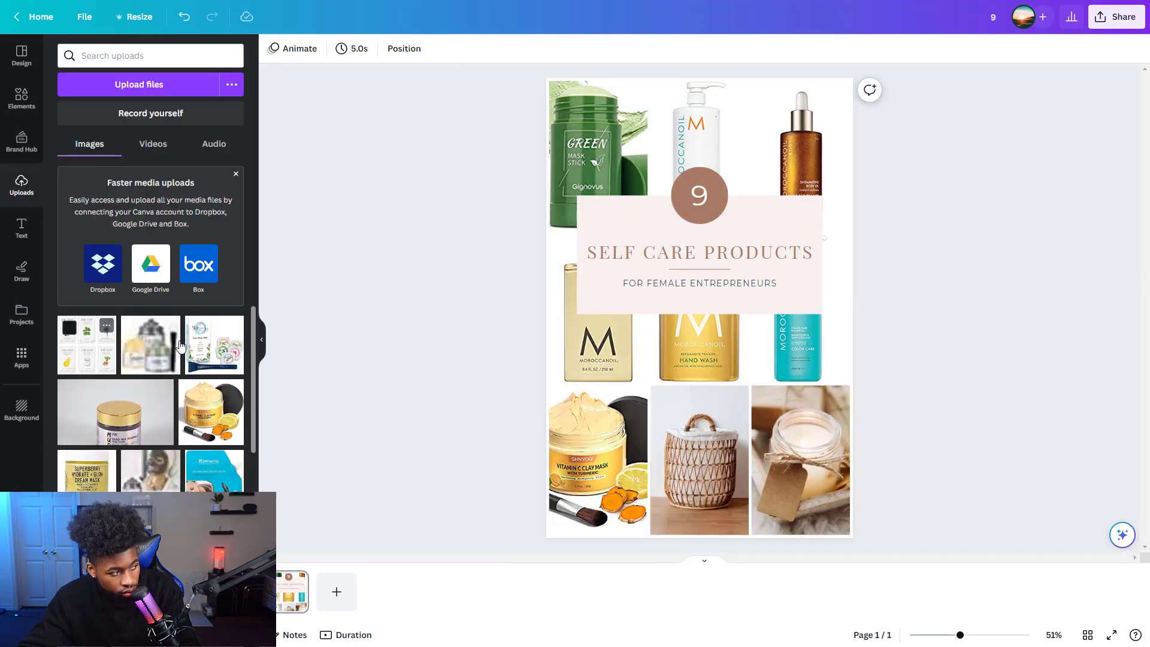
Step: Change the subtitle below SELF CARE PRODUCTS to "FOR WOMEN CARE"
double_click(648, 283)
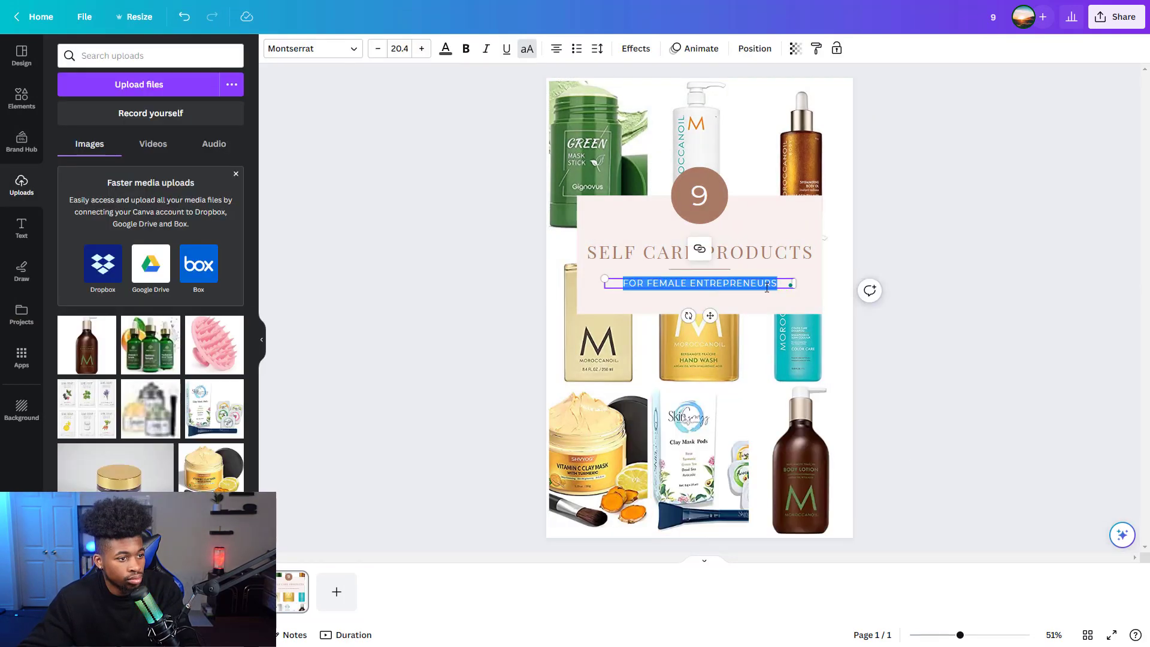
text(FOR WOMEN CARE)
click(868, 195)
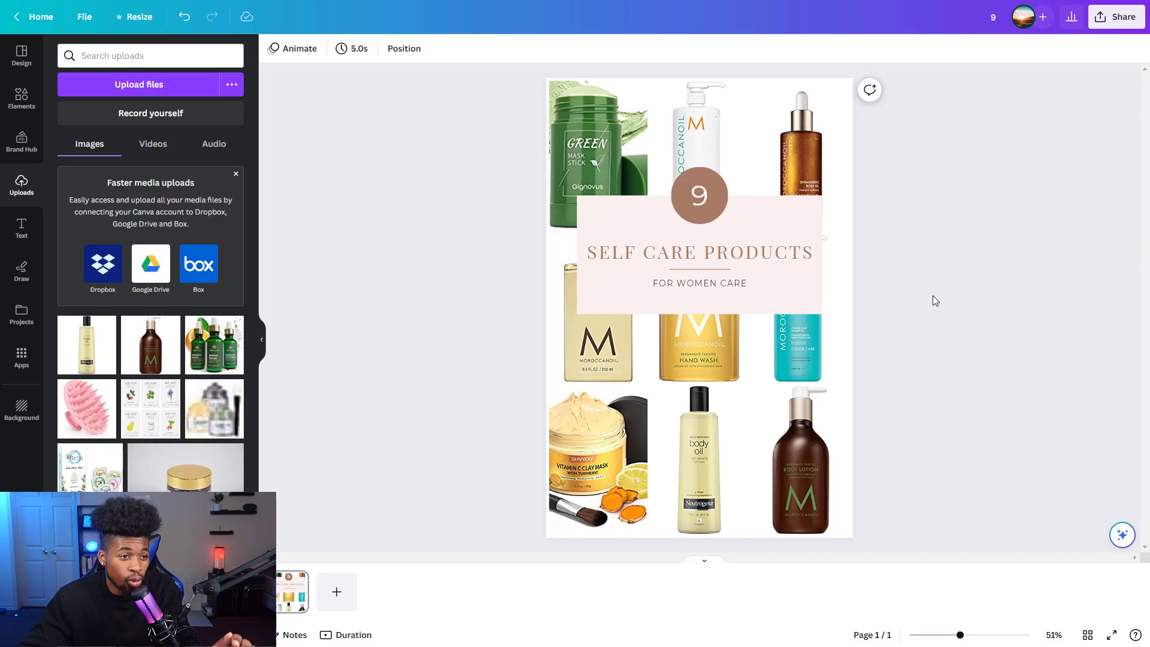
Step: Download the finished pin design as a PNG file
click(1115, 17)
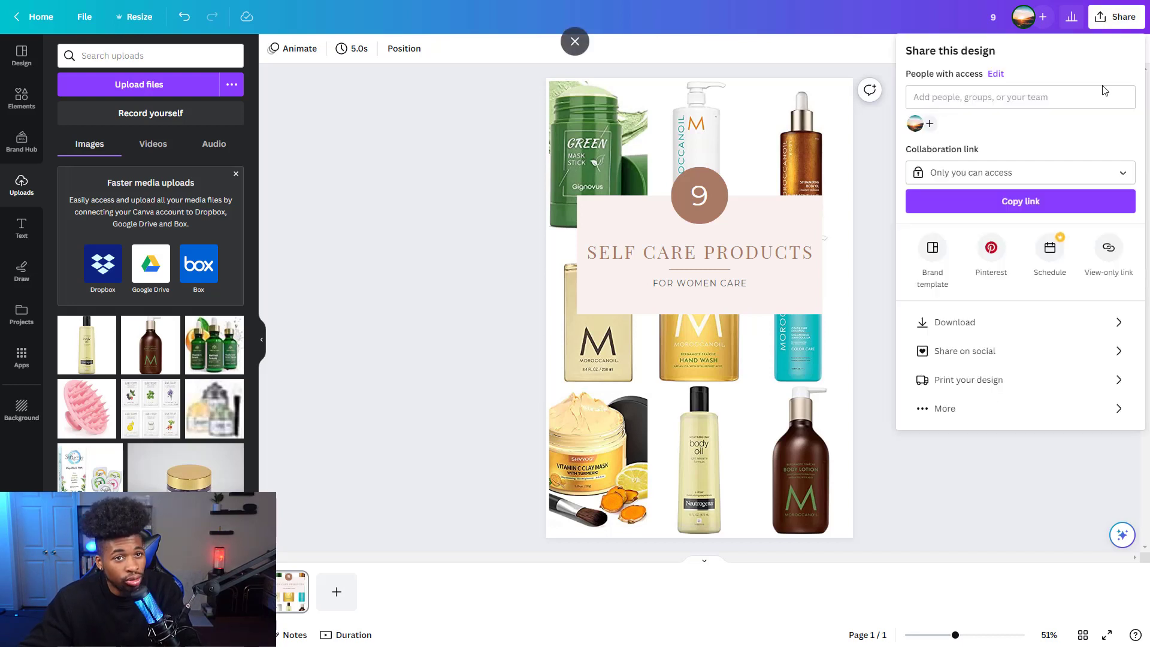
click(973, 324)
click(983, 255)
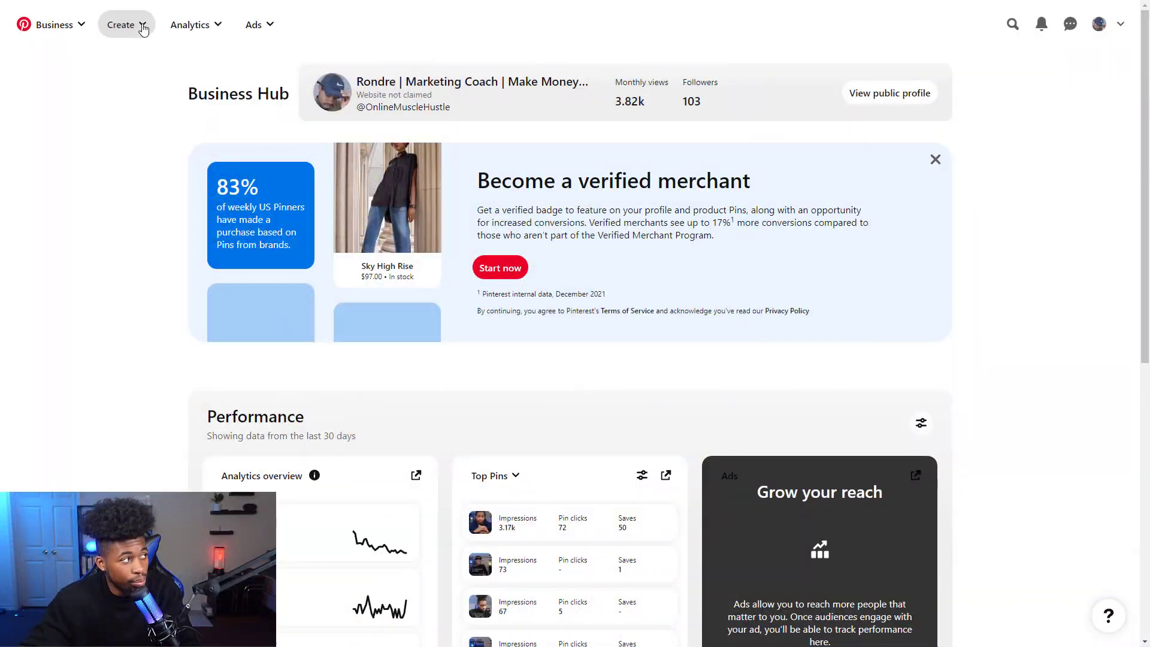
Step: Switch to Pinterest, start a new pin and upload the PNG file named 9 from Downloads as its image
click(143, 30)
click(141, 69)
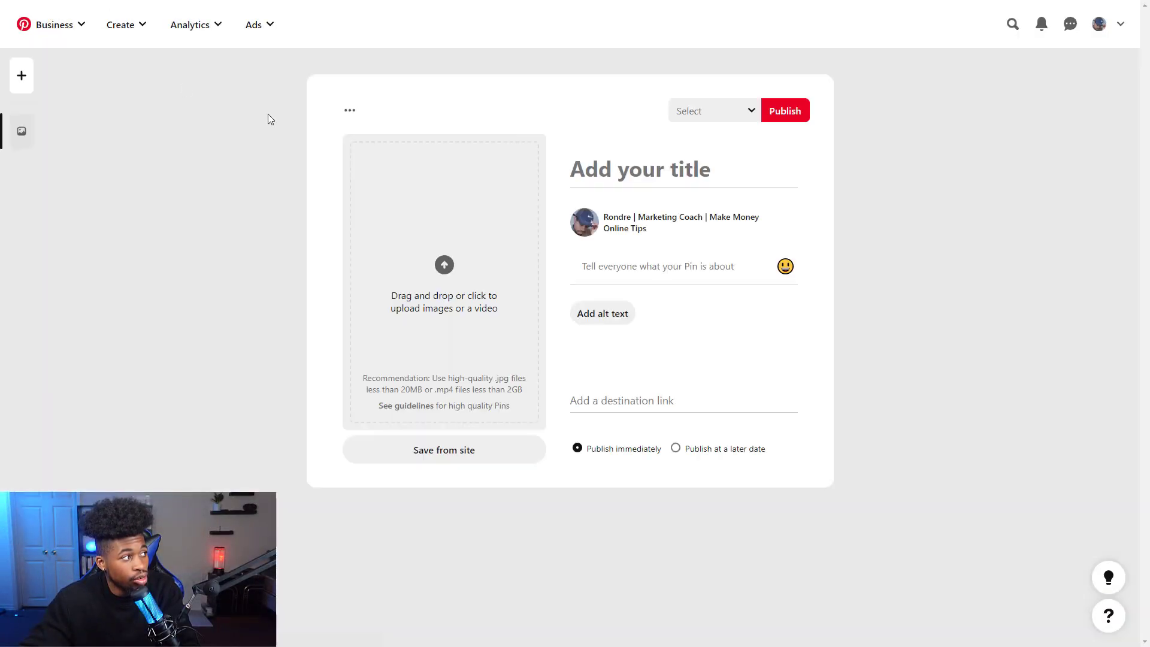
click(446, 203)
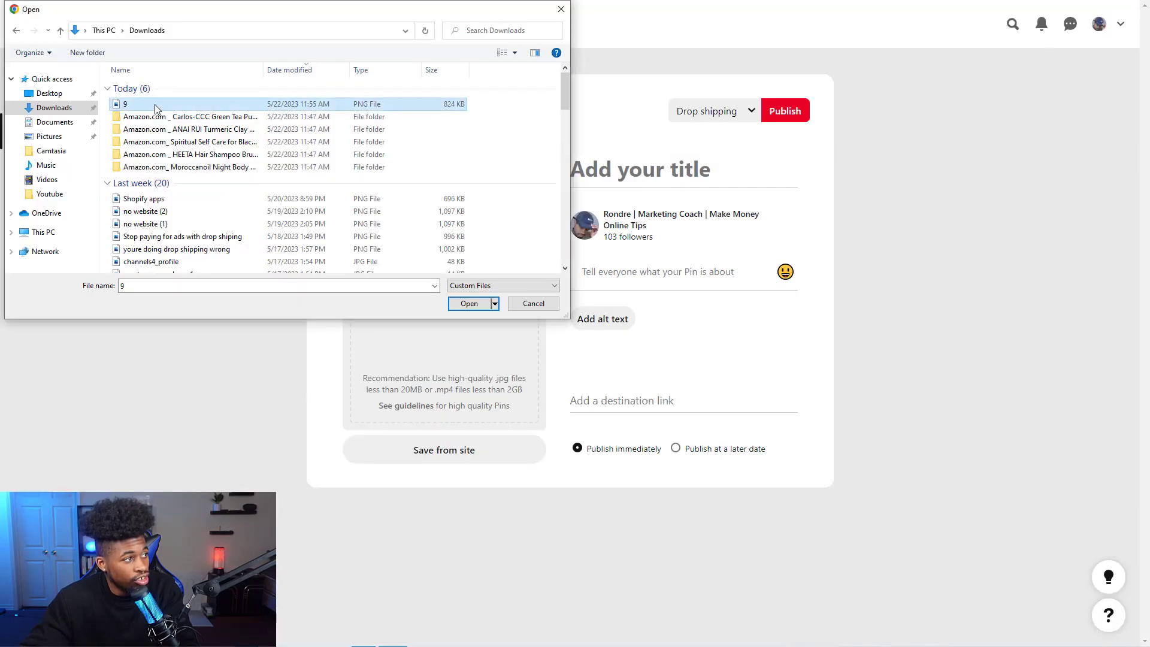
double_click(154, 107)
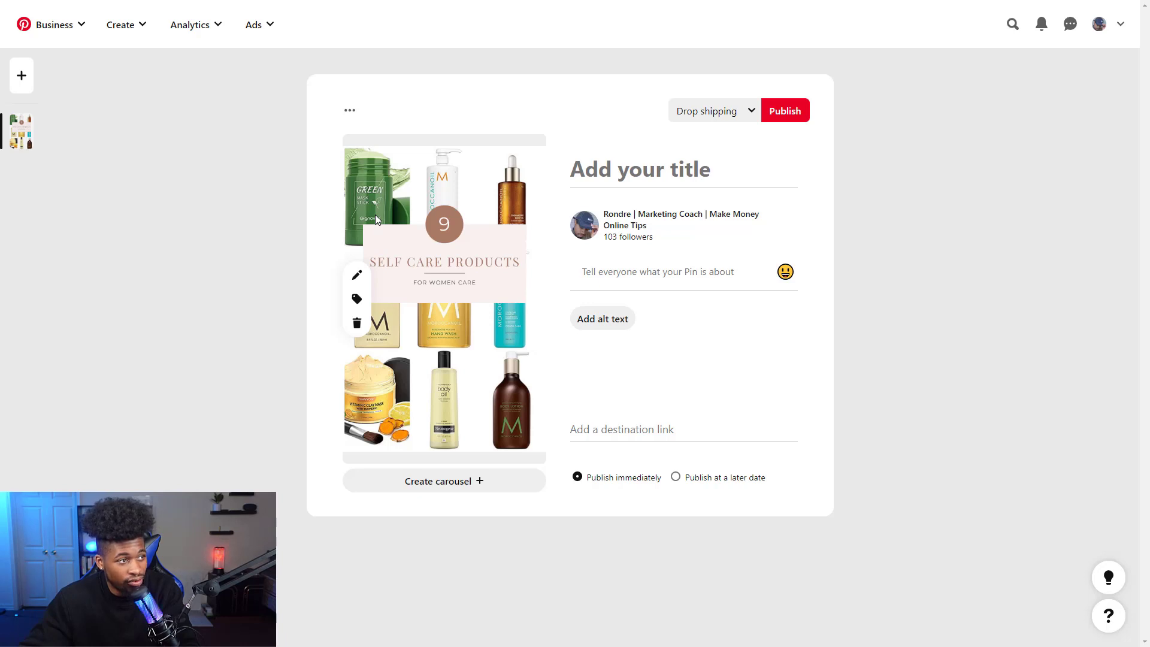
Step: Title the pin "Women Self Care Products"
click(658, 170)
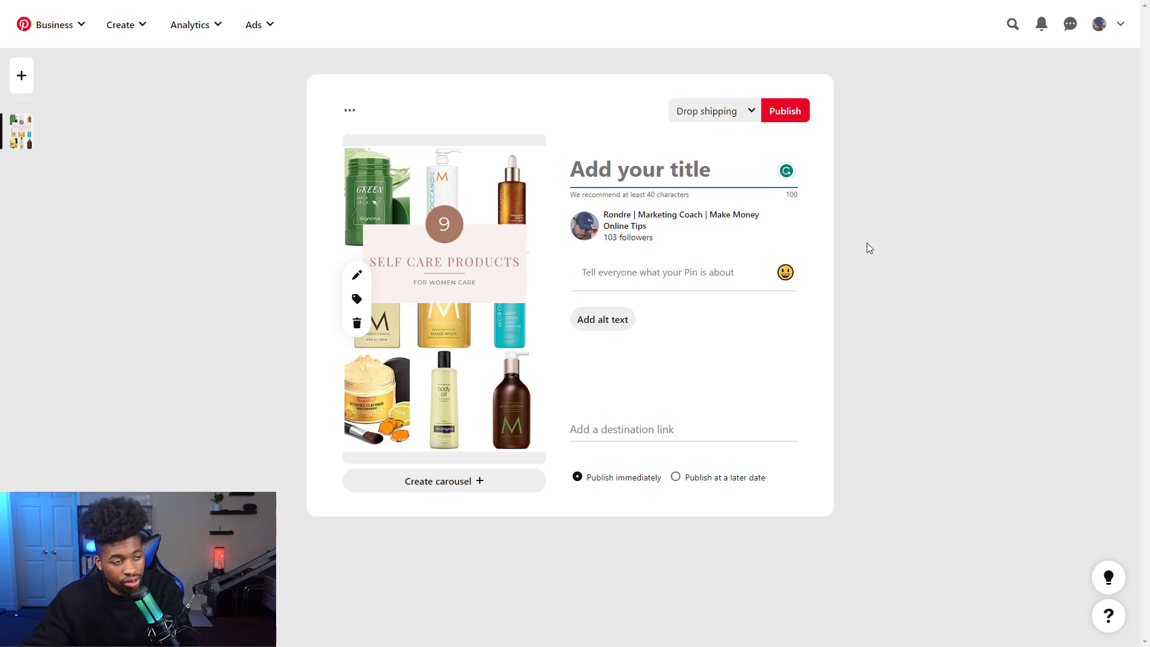
text(Women )
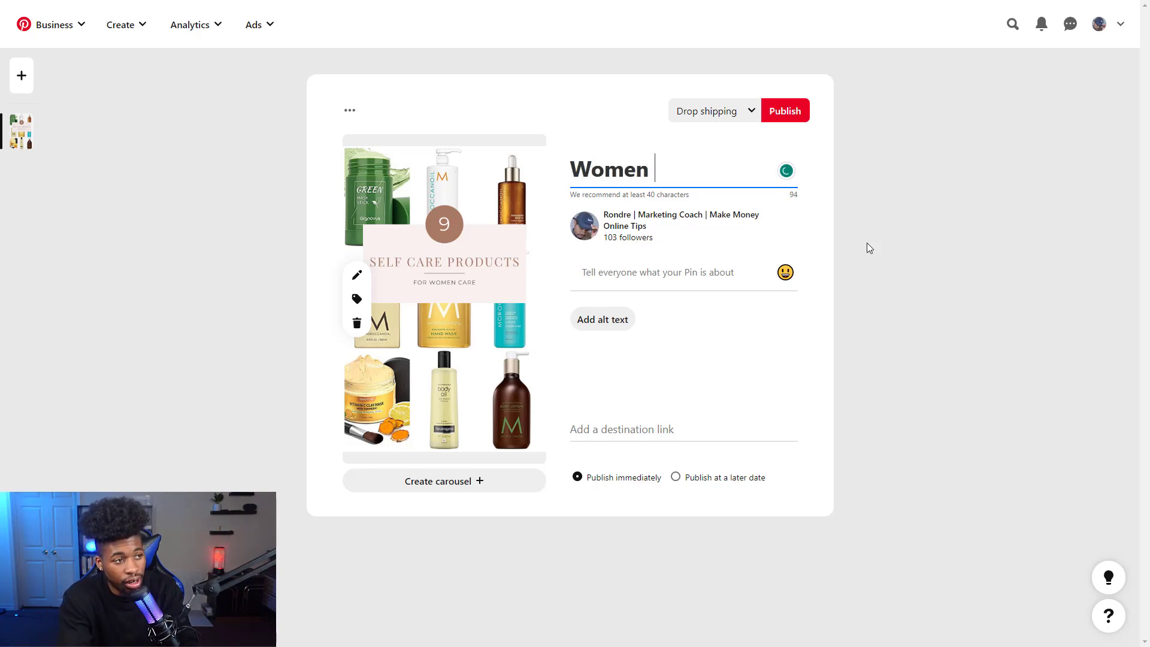
text(Selk)
key(BackSpace)
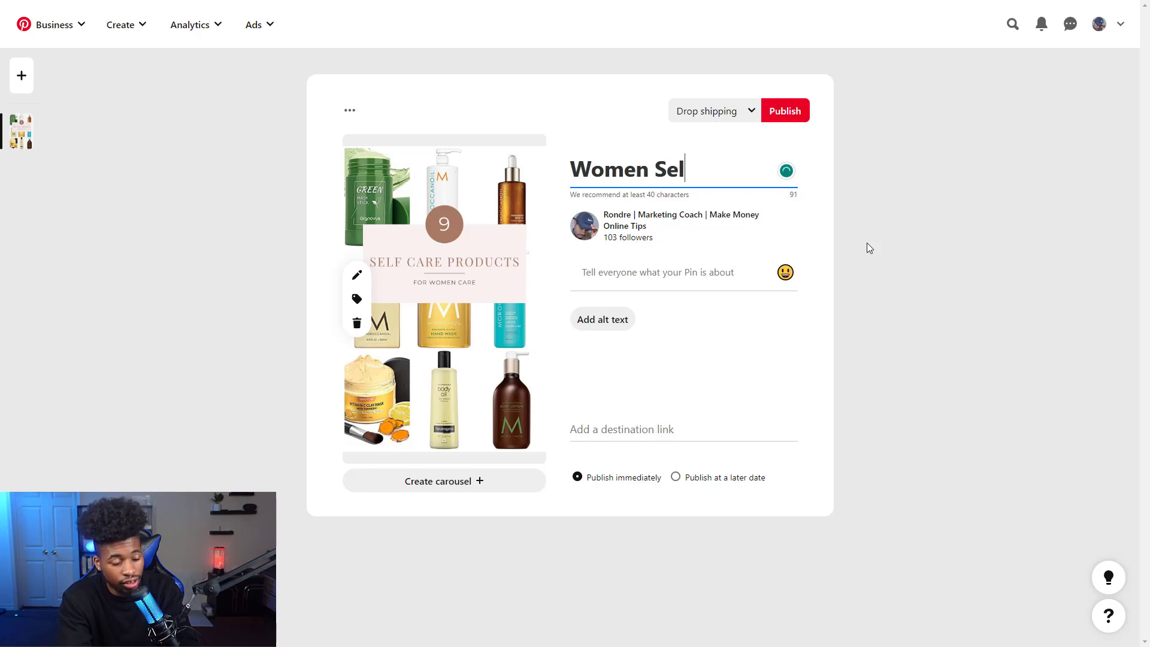
text(f Produc)
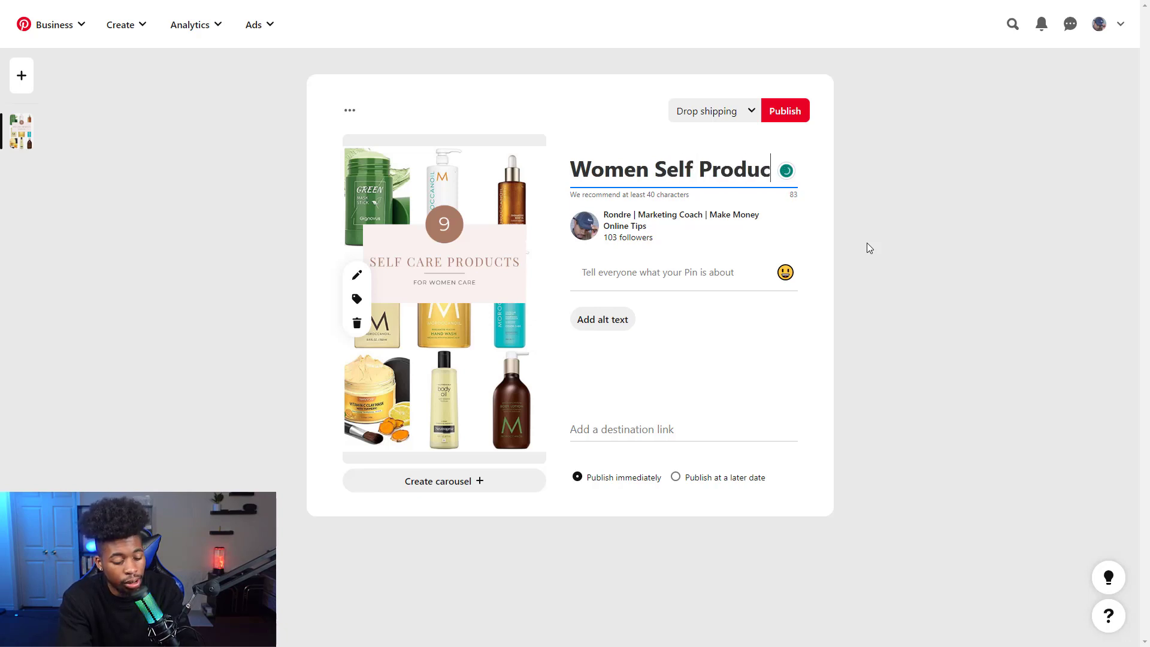
text(ts)
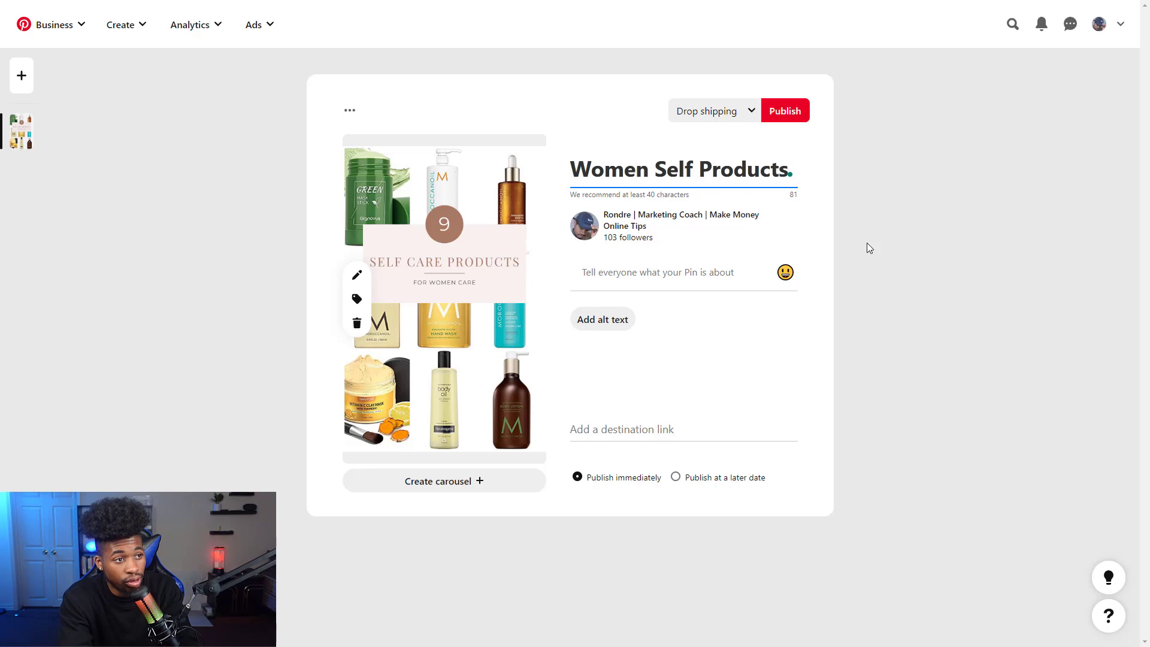
click(695, 185)
text(Care)
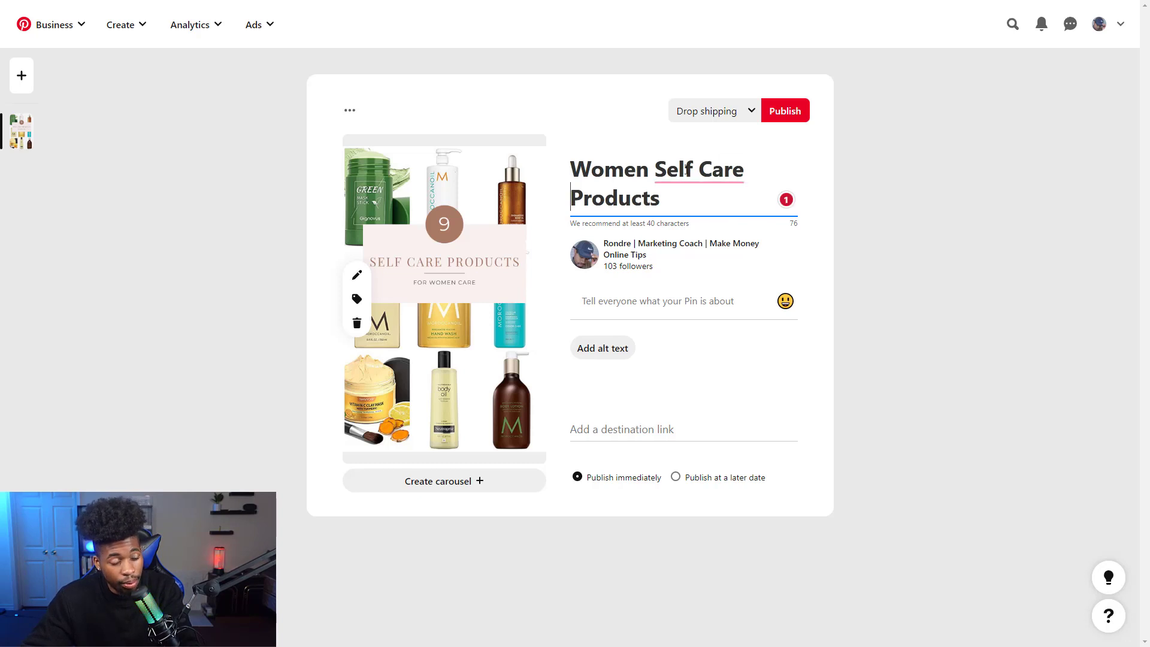
Step: Describe the pin with "We all love to take care of ourselves & these are the best self care products for women."
click(639, 303)
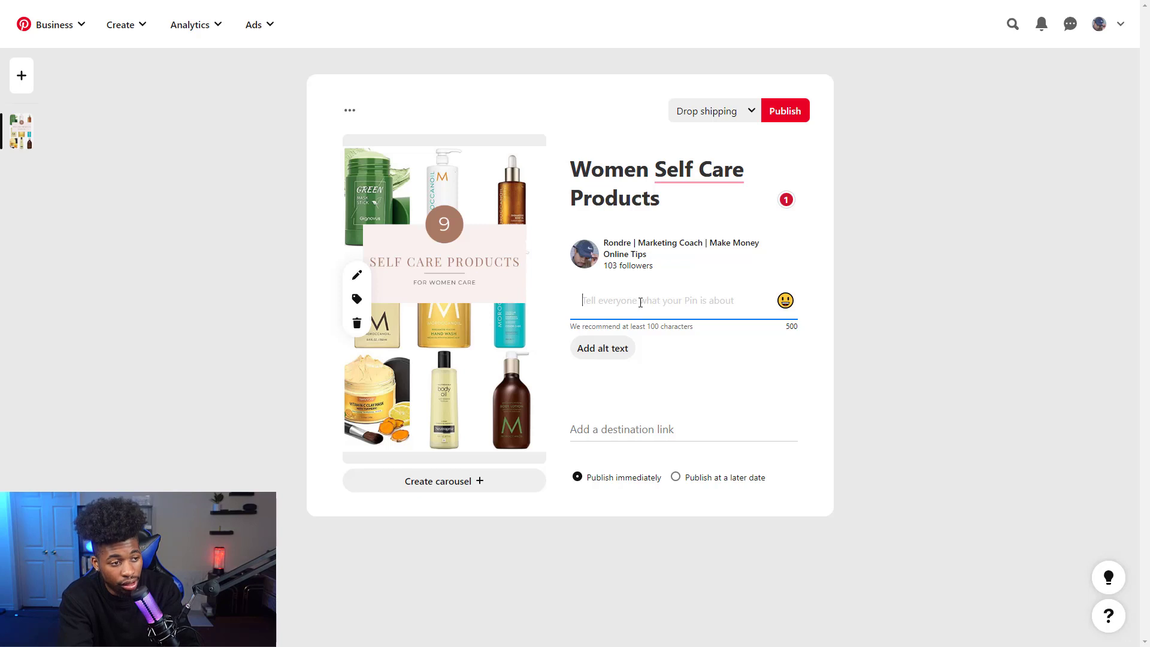
text(We all love to take care of ourselves & these are the best self care products for women.)
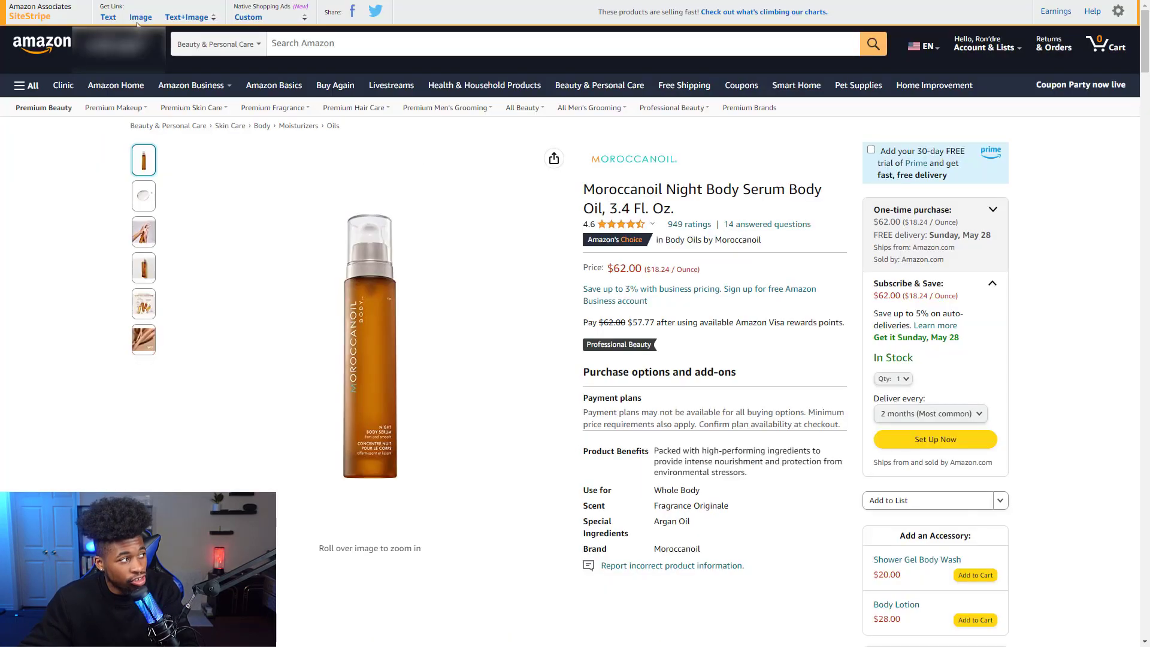
click(108, 16)
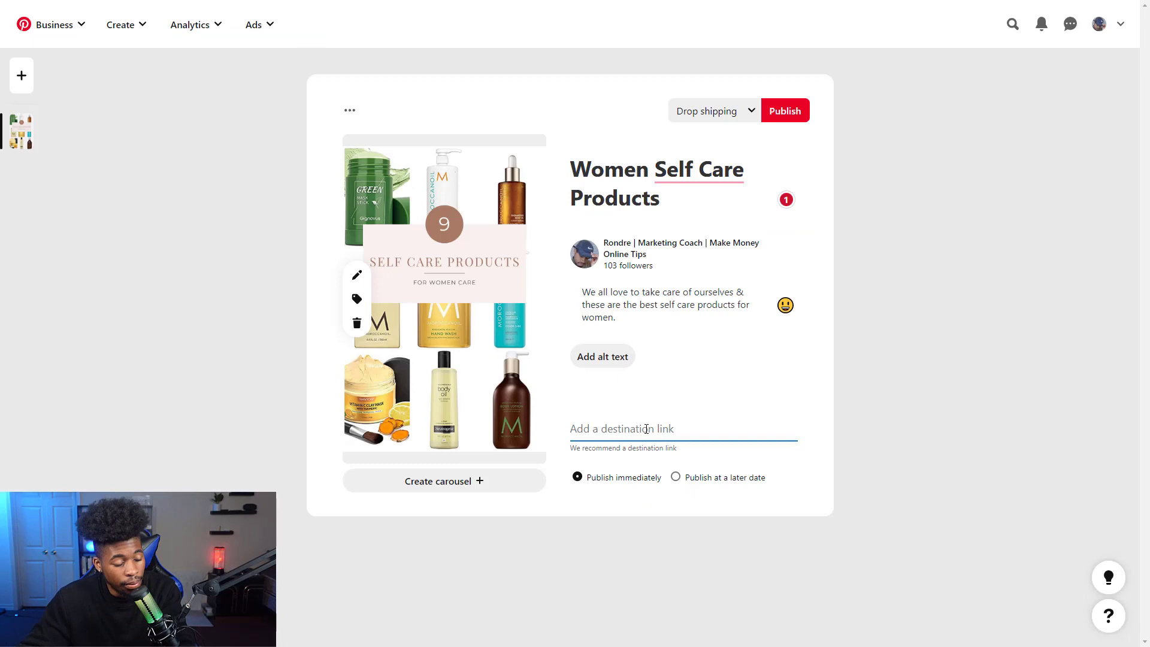
text(https://amzn.to/3MowUYp)
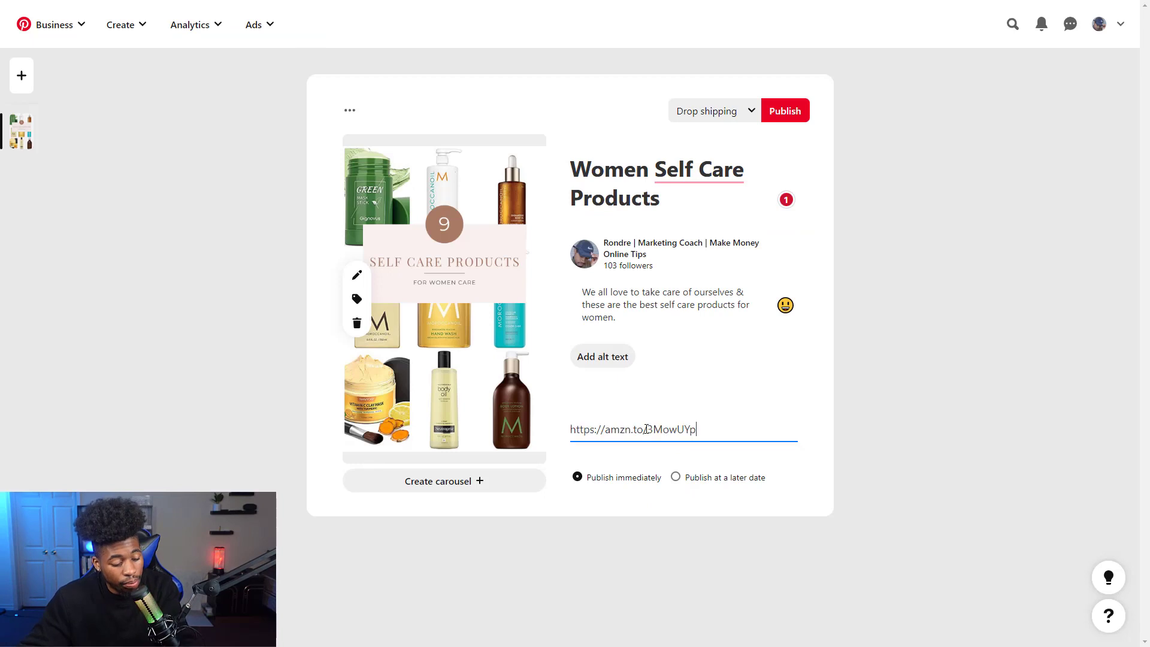